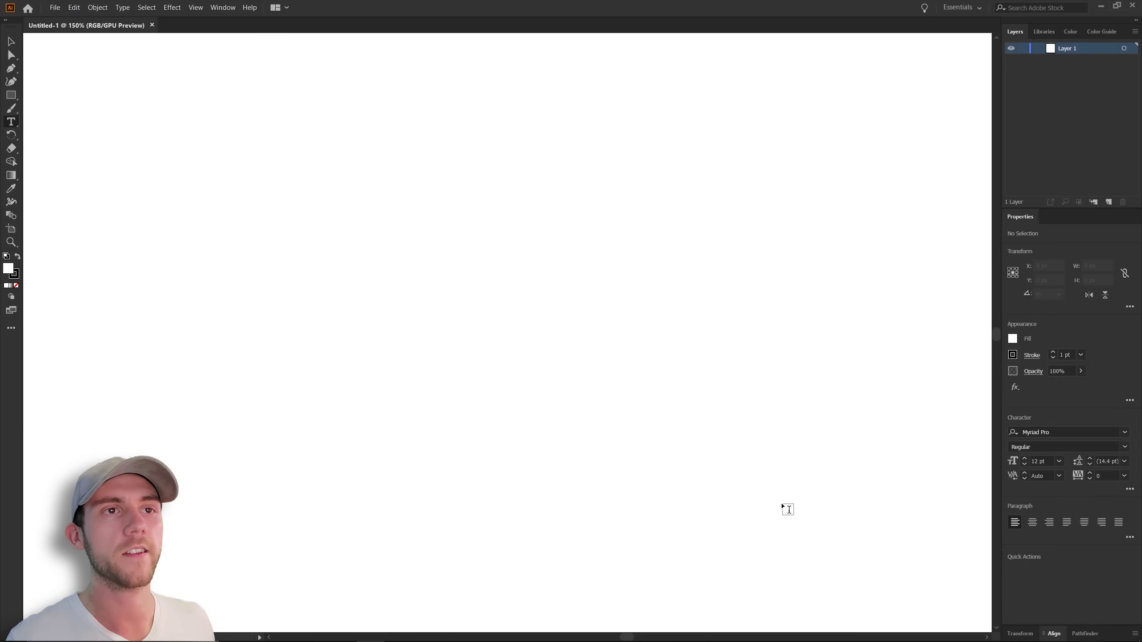
Create a text list on the artboard with Milk, Cow and Farmers on separate lines.
click(430, 156)
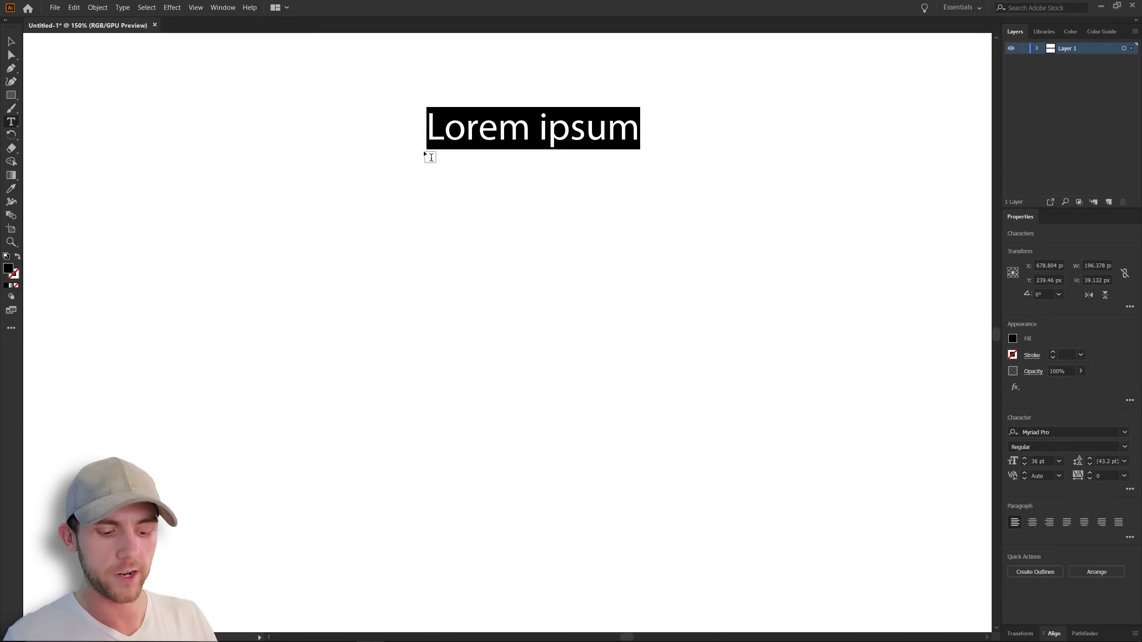
text(Milk)
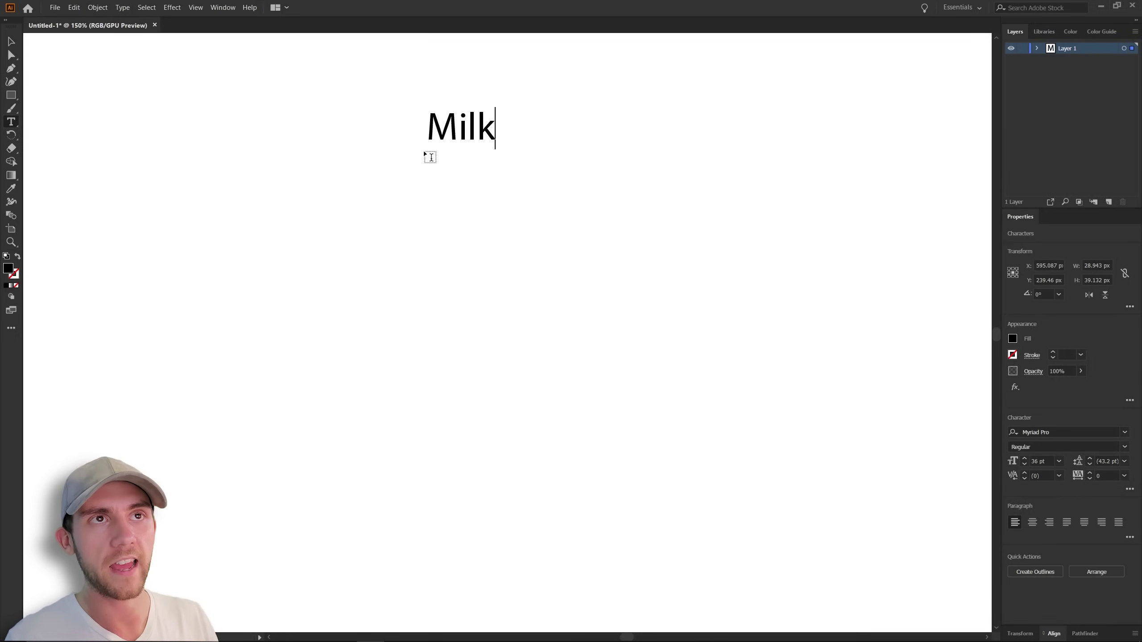
key(Return)
text(Co)
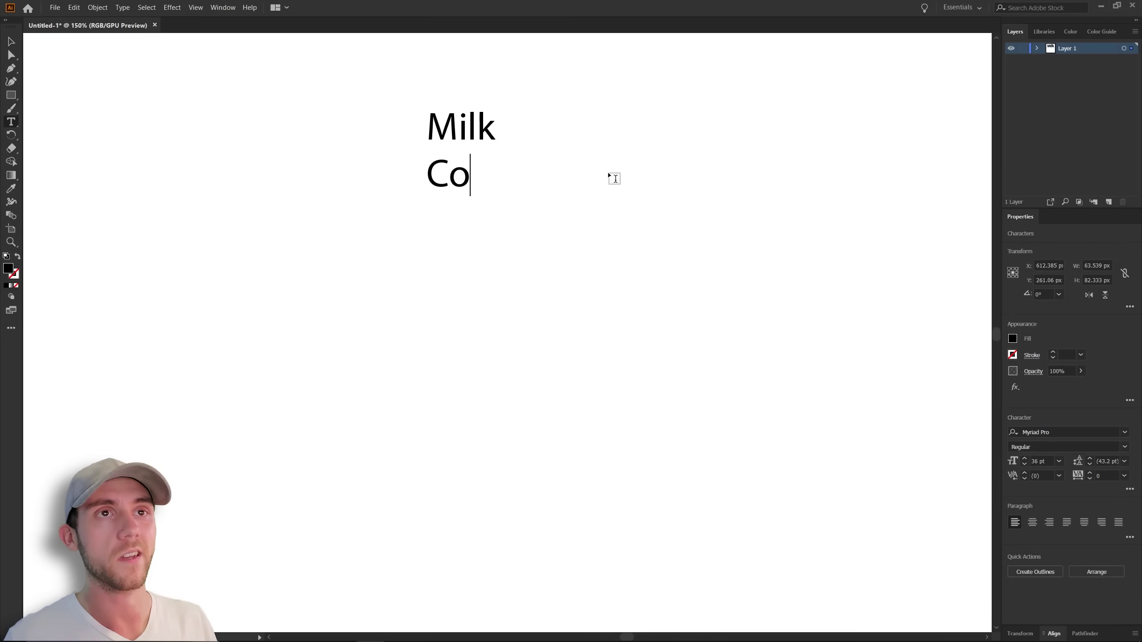
text(w)
key(Return)
text(F)
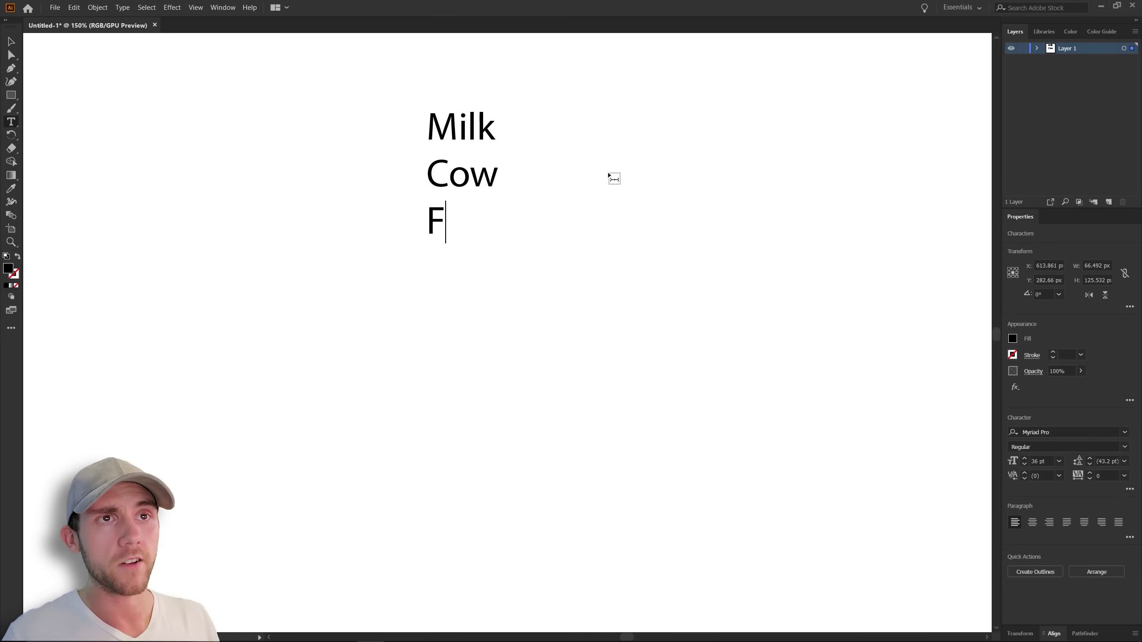
text(armers)
key(Return)
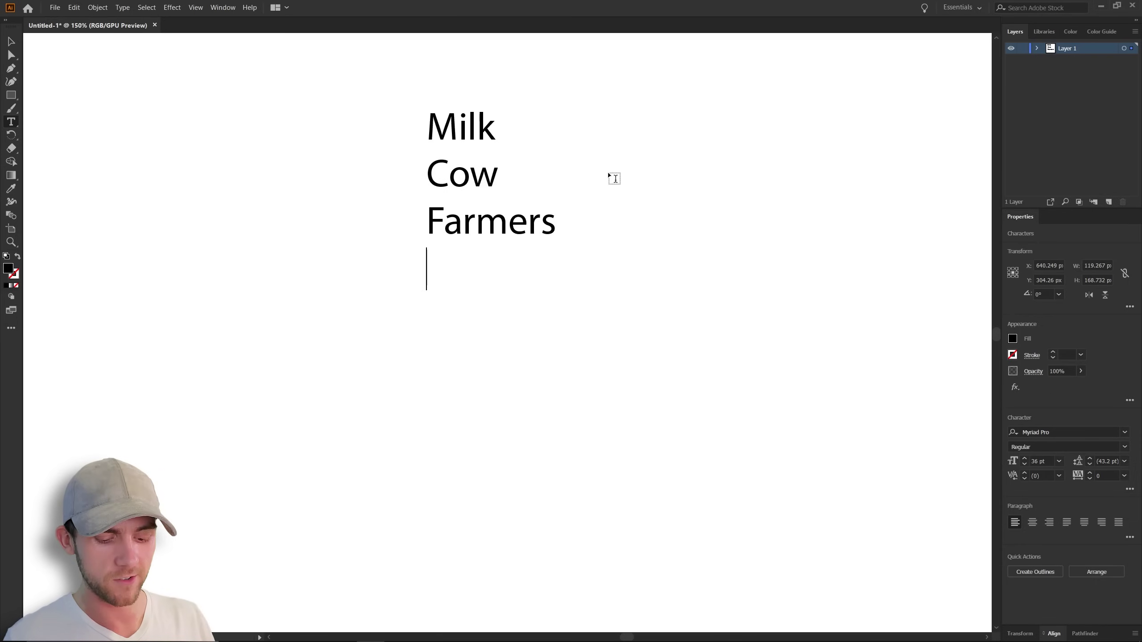
Extend the word list with Bucket, Grass, Moo and Spots on separate lines, and finish editing the text.
text(Bucket)
key(Return)
text(Grs)
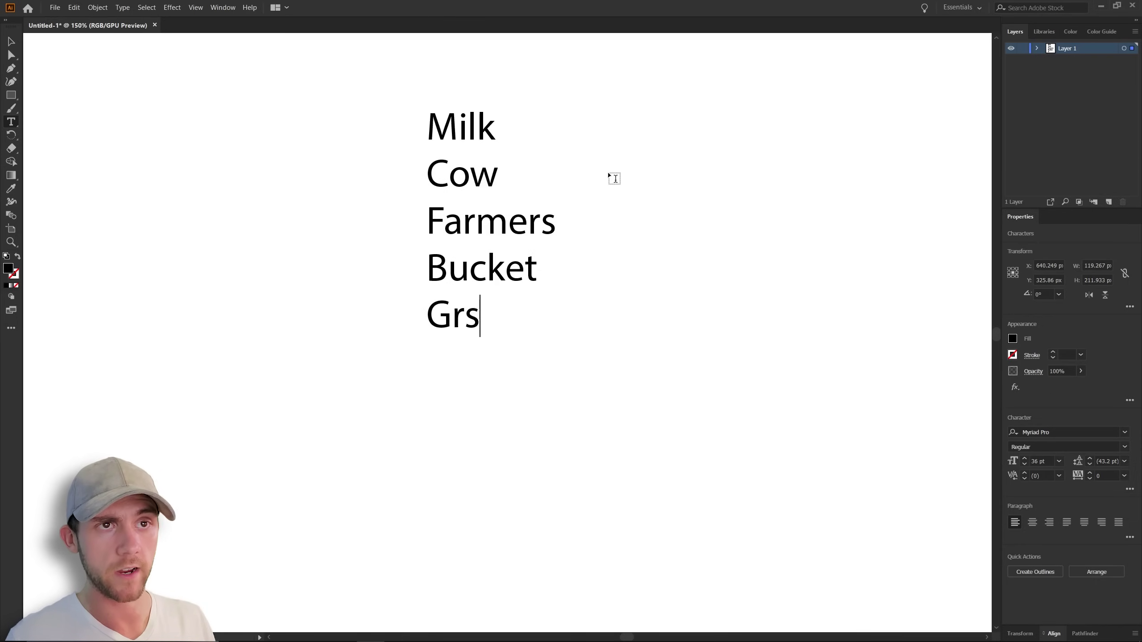
key(BackSpace)
text(ass)
key(Return)
text(Moo)
key(Return)
text(Spots)
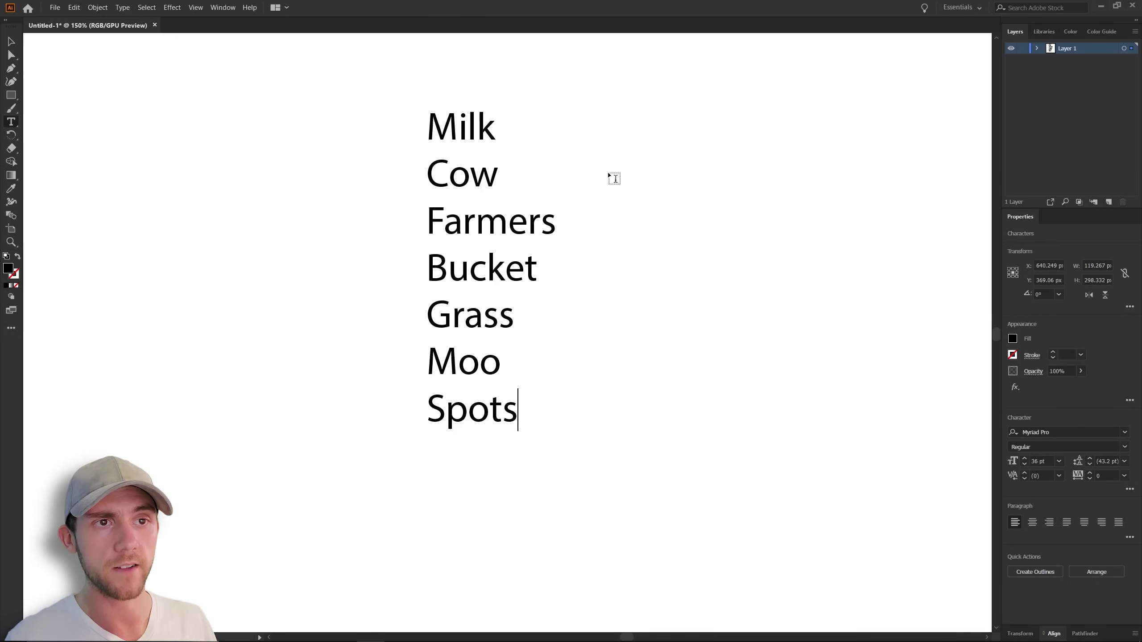
key(Escape)
click(623, 357)
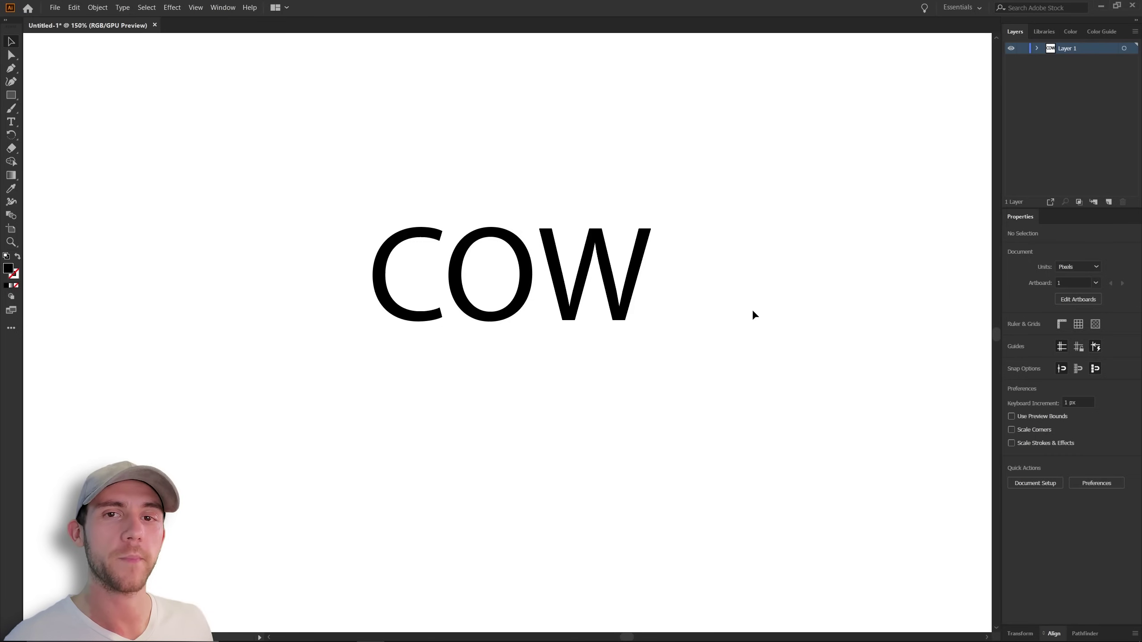
Draw an oval body and an overlapping round head below the simplified letter shapes, and copy the M shape beneath for legs.
key(shift+x)
key(l)
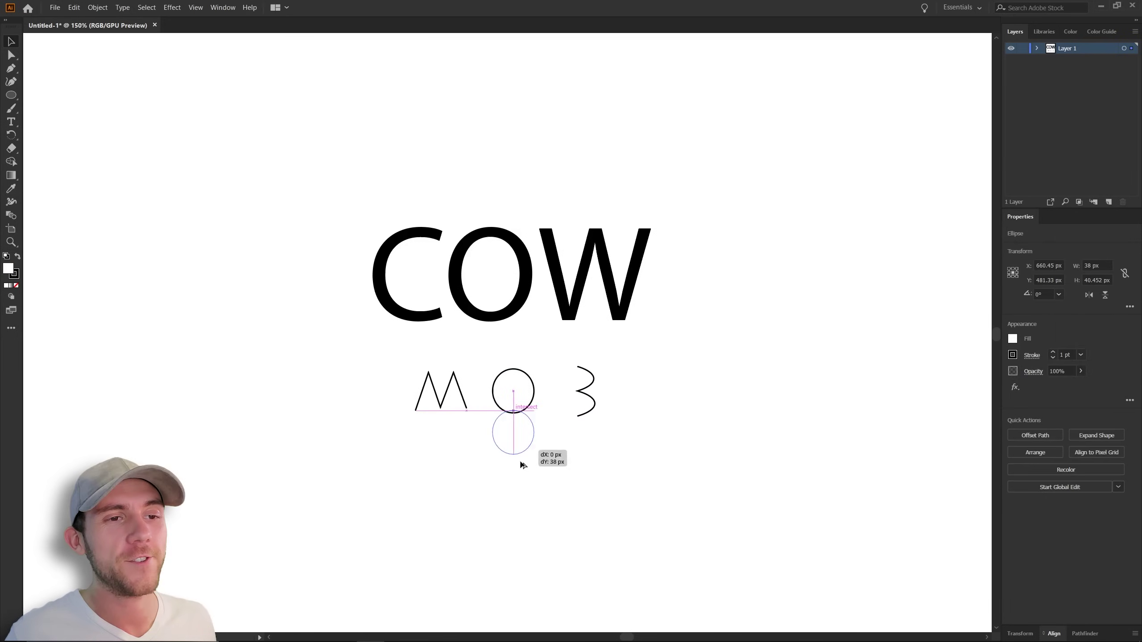
drag(522, 438, 516, 473)
key(l)
drag(425, 472, 483, 534)
key(v)
drag(461, 398, 468, 581)
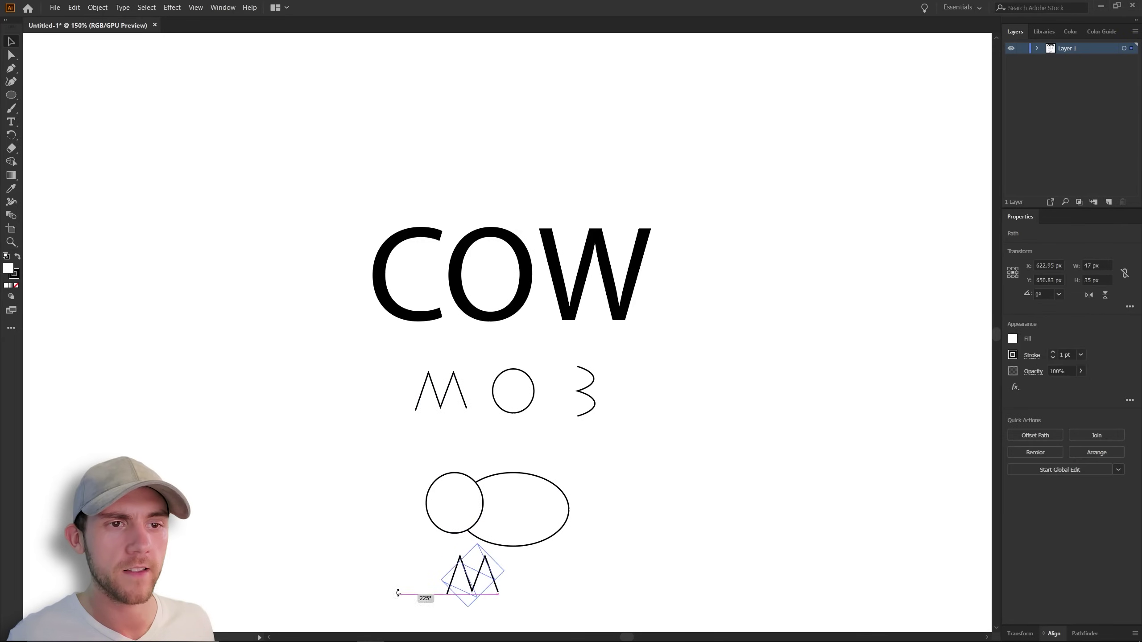
Complete the animal sketch with copies of the letter shapes as tail, eyes, ears and a round snout with nostrils.
drag(589, 396, 584, 457)
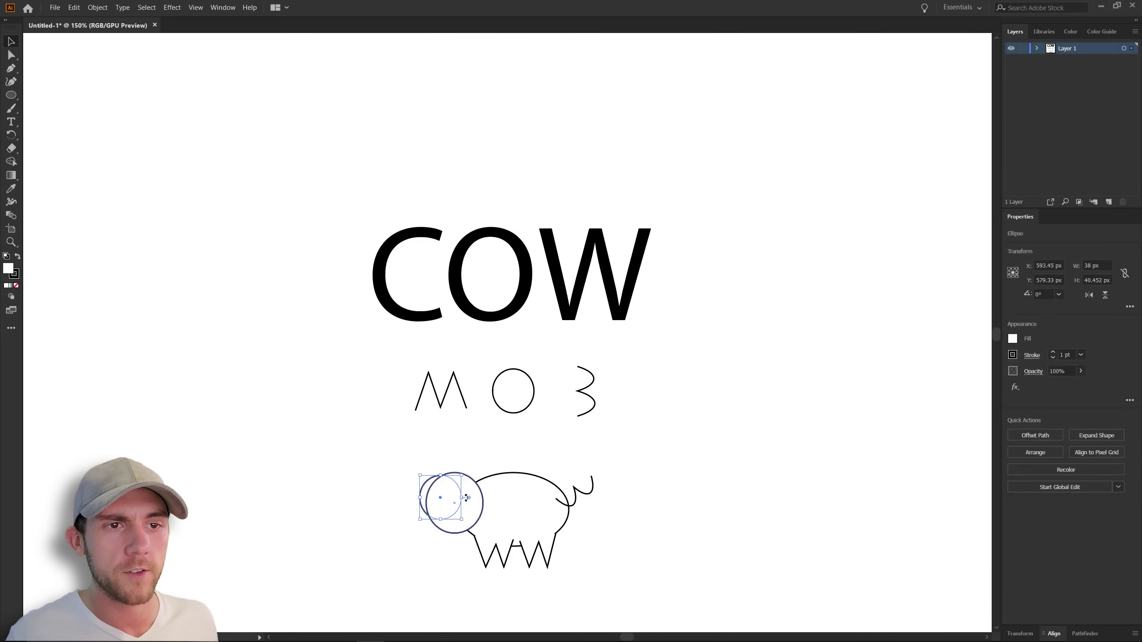
drag(441, 498, 465, 499)
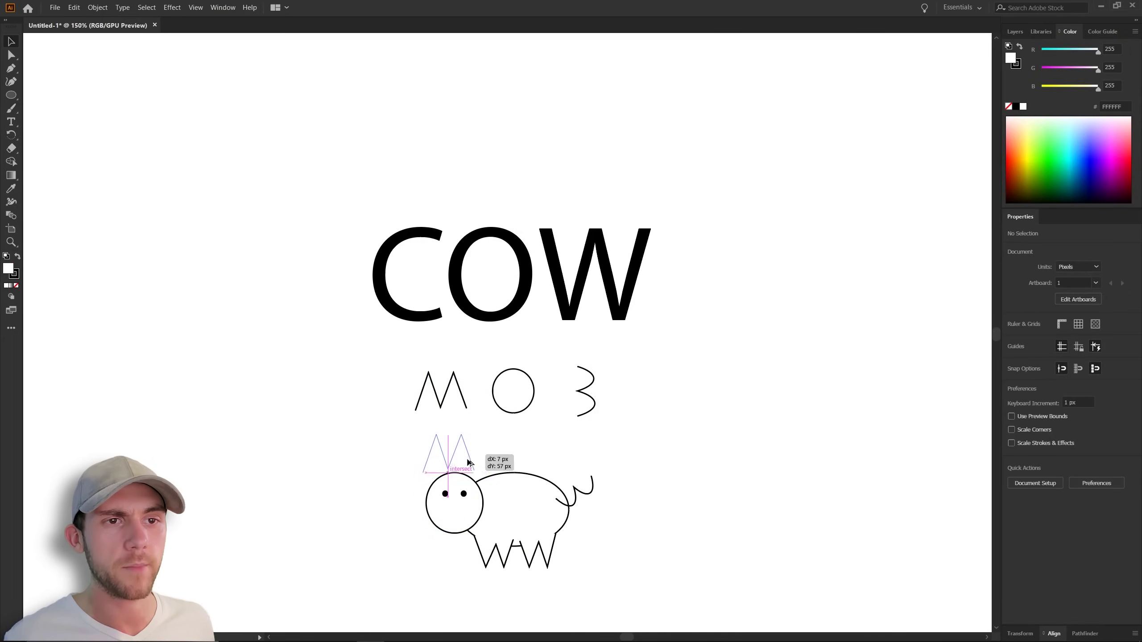
drag(484, 459, 464, 454)
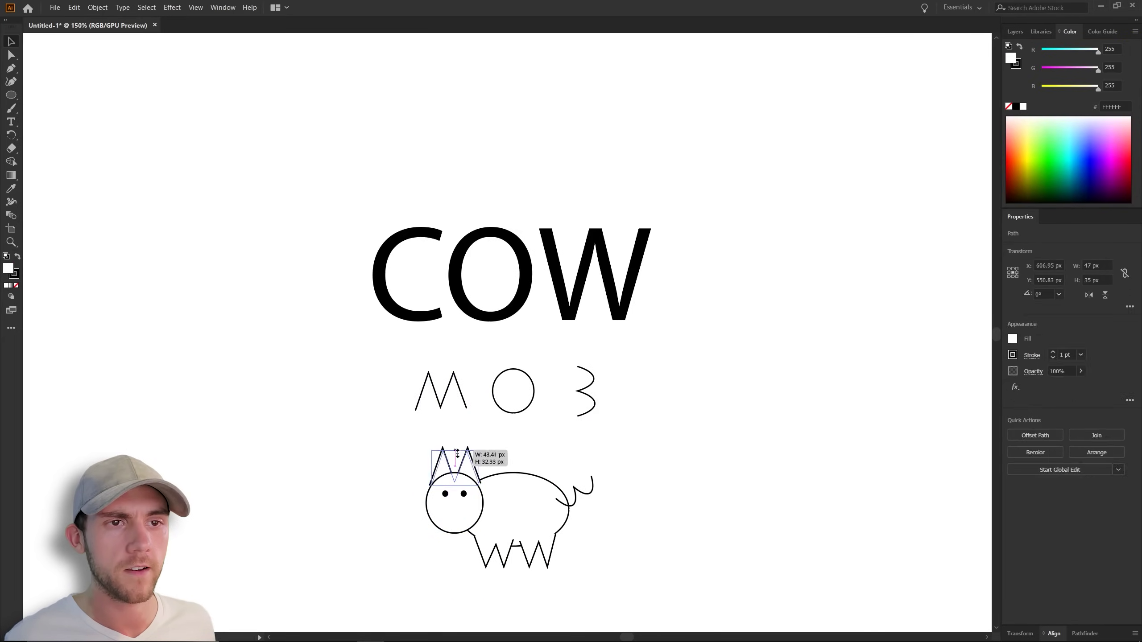
drag(535, 390, 448, 523)
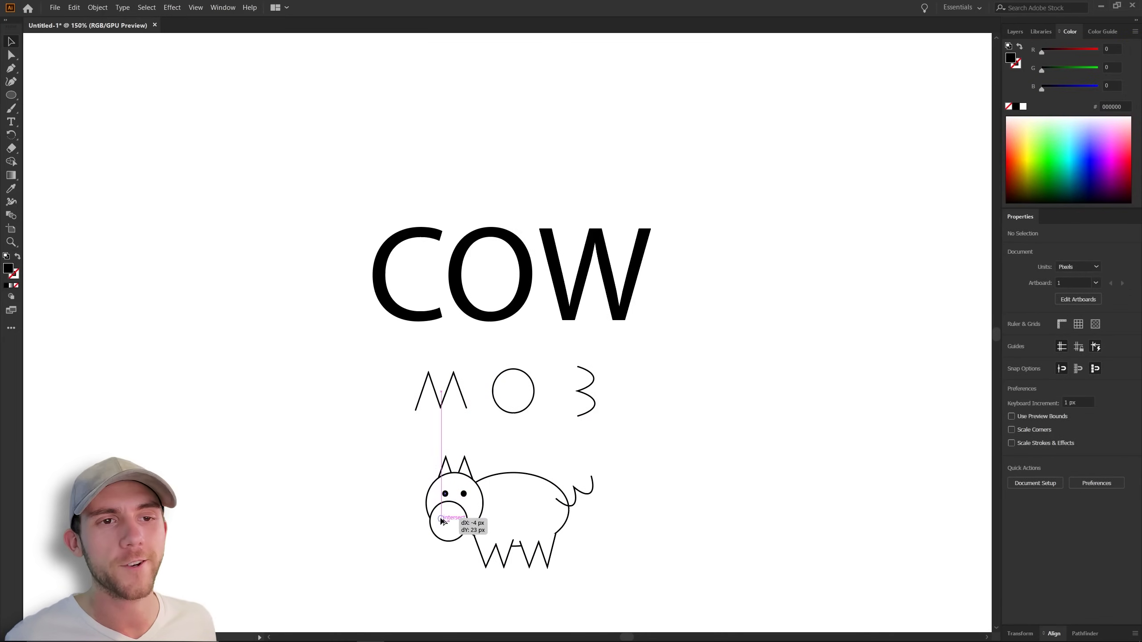
click(437, 527)
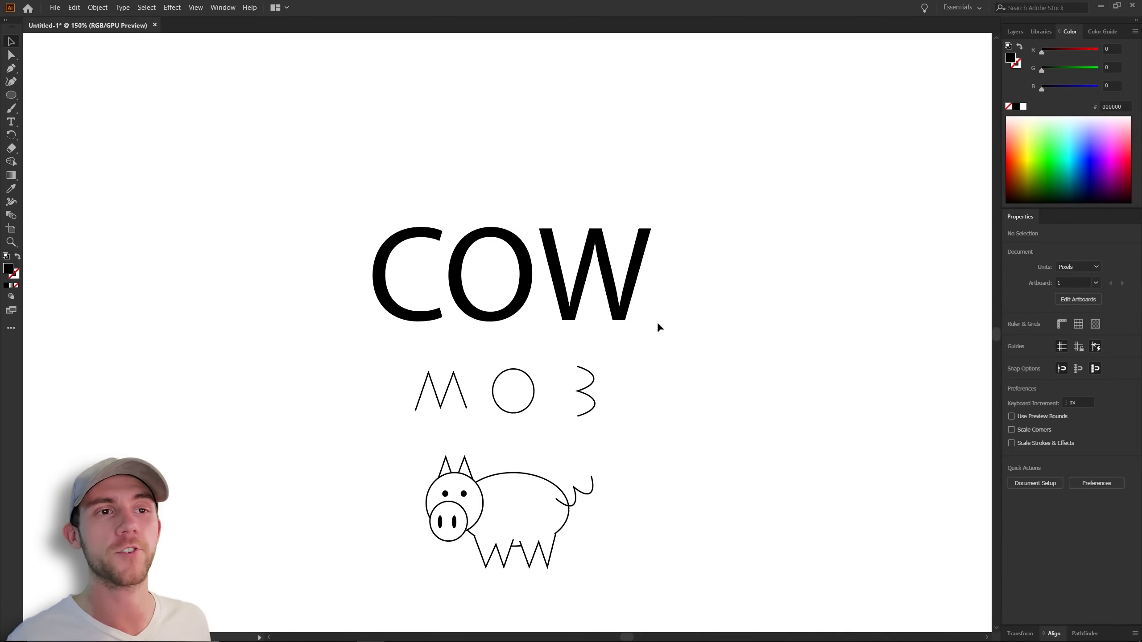
Delete the animal sketch and the thin-stroked COW font sample.
drag(415, 478, 303, 598)
key(Delete)
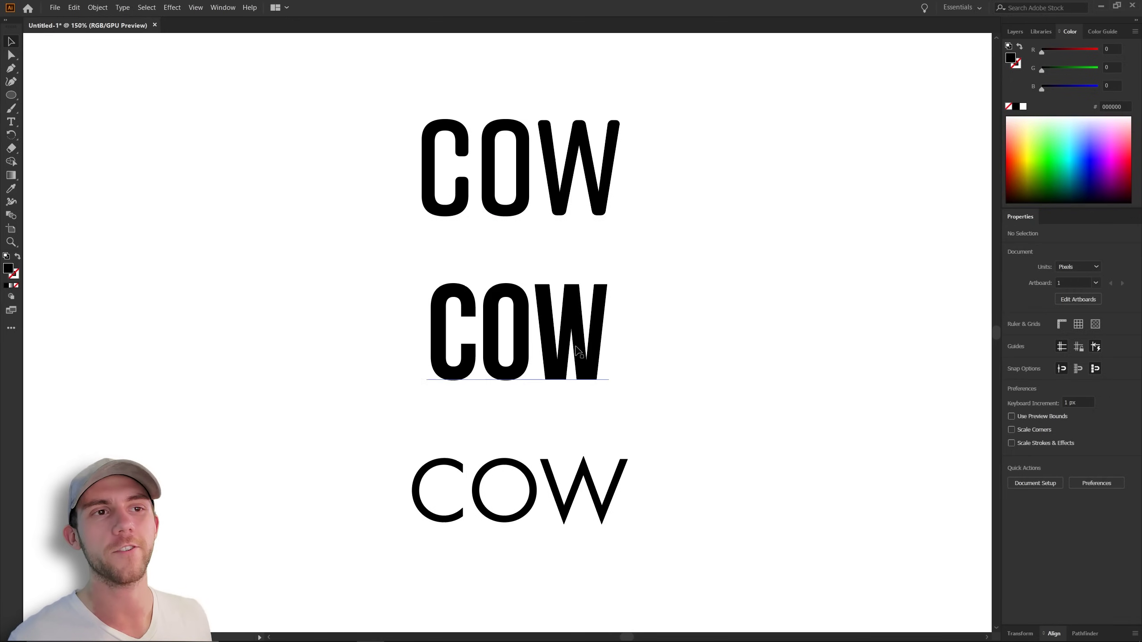
drag(596, 463, 362, 537)
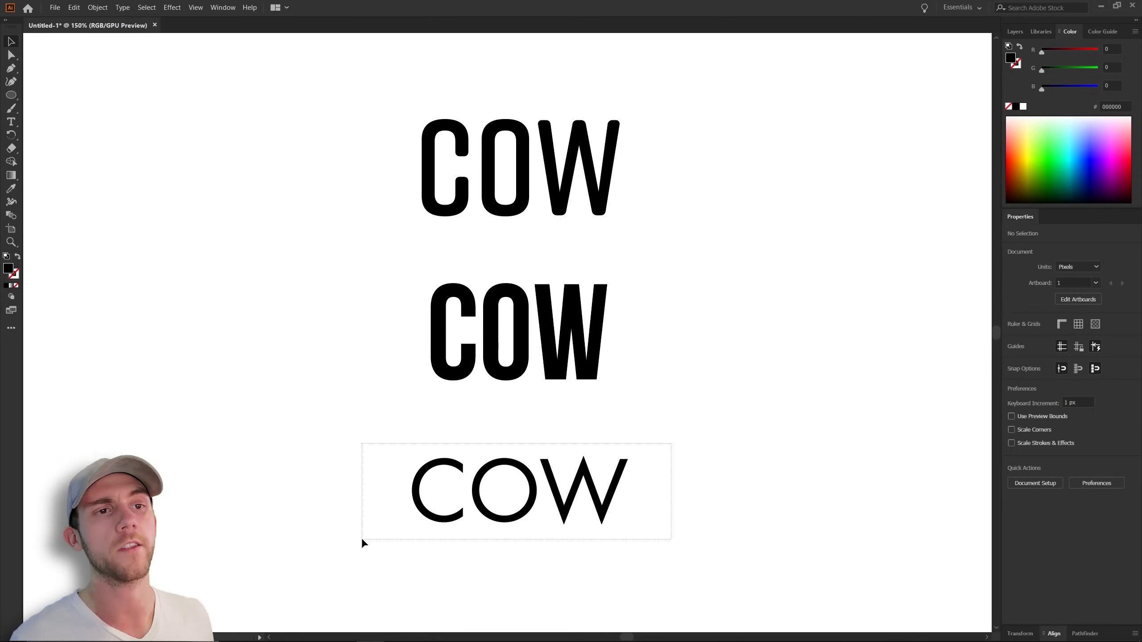
key(Delete)
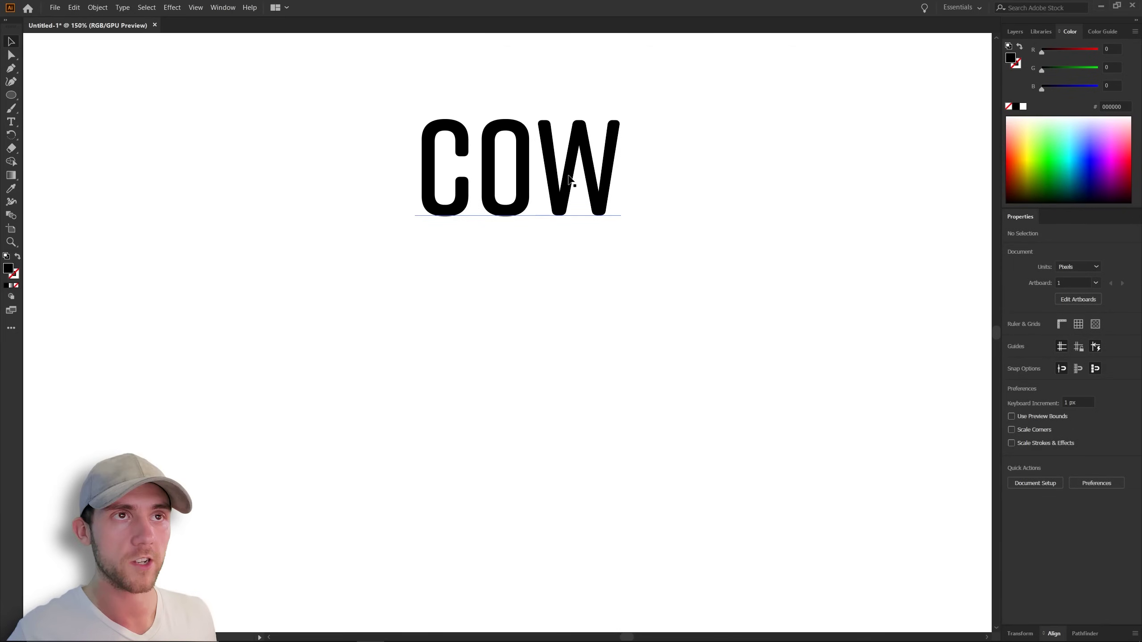
Move the word COW down and build a cow head icon above it from copies of its O and W, with two round nostrils.
drag(569, 179, 602, 243)
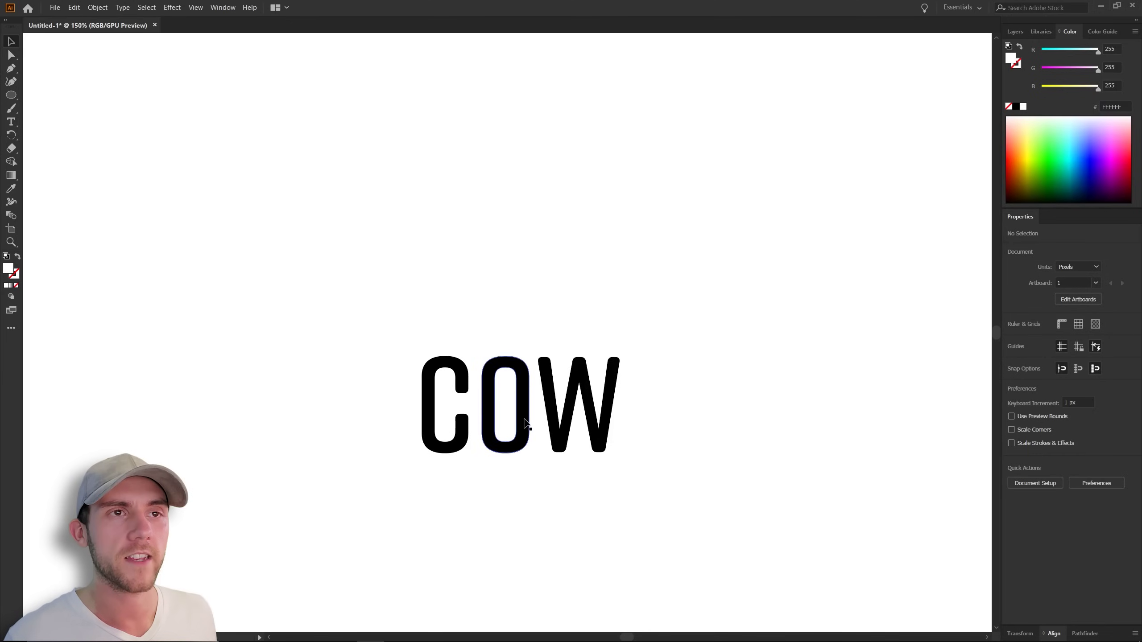
drag(528, 415, 549, 230)
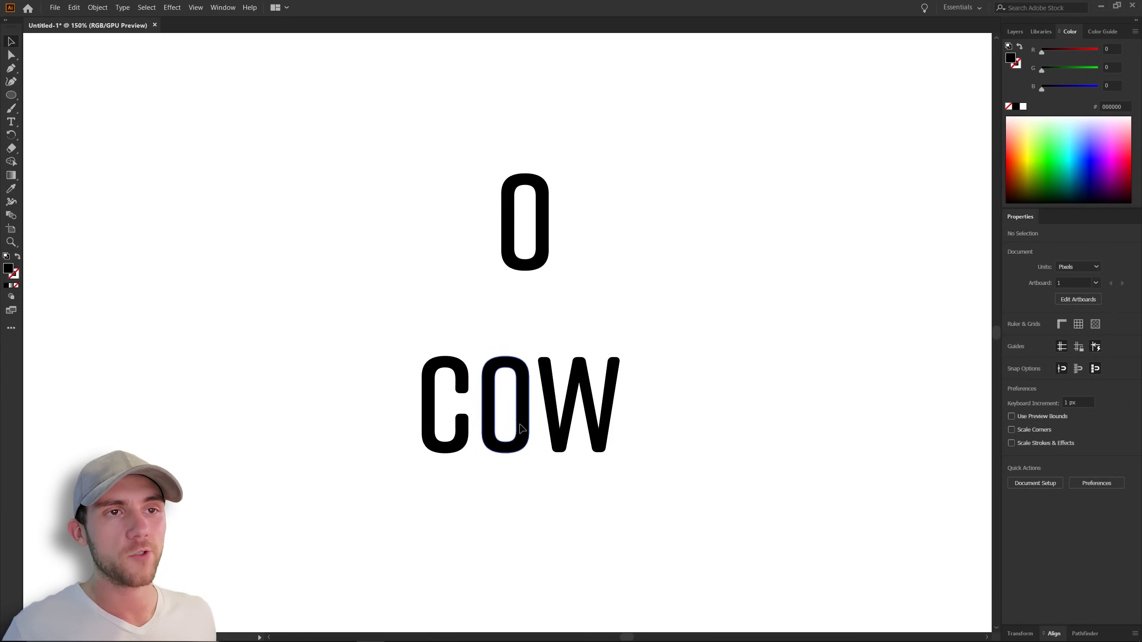
drag(517, 418, 494, 277)
key(l)
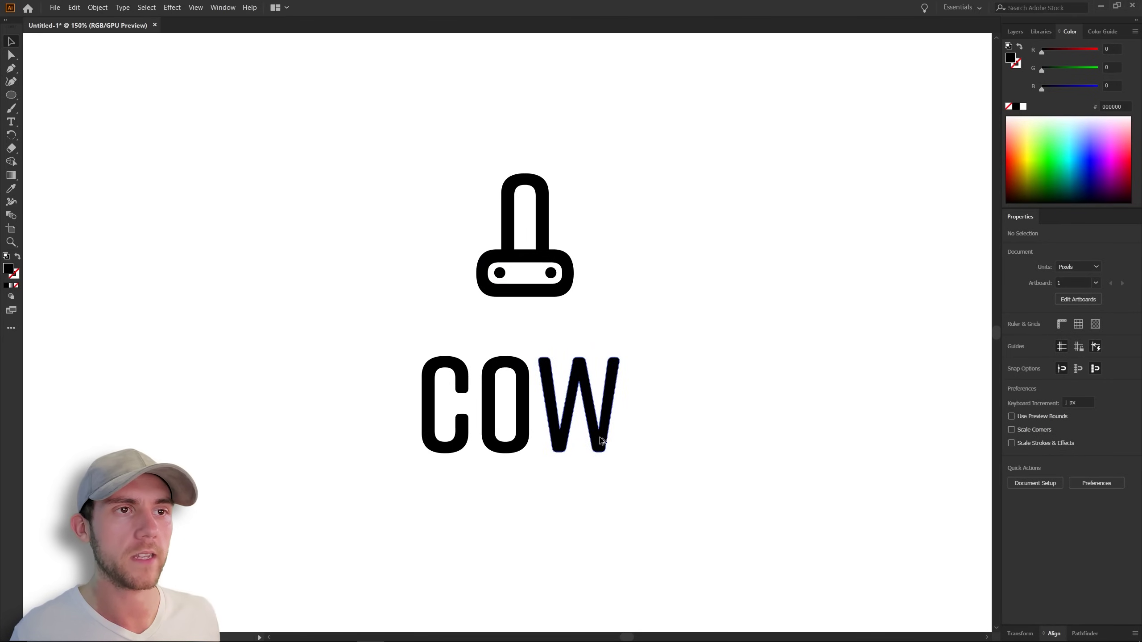
drag(601, 442, 703, 311)
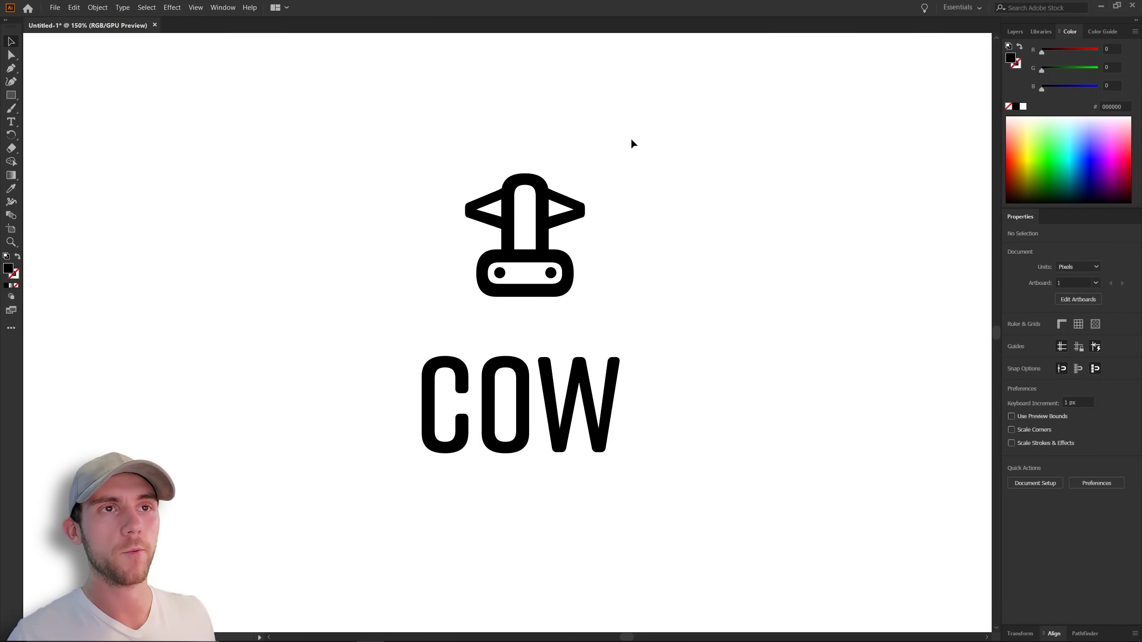
Make horizontal and vertical logo versions, placing the cow icon beside COW and above the stacked letters C, O, W.
drag(632, 143, 404, 309)
drag(546, 247, 535, 258)
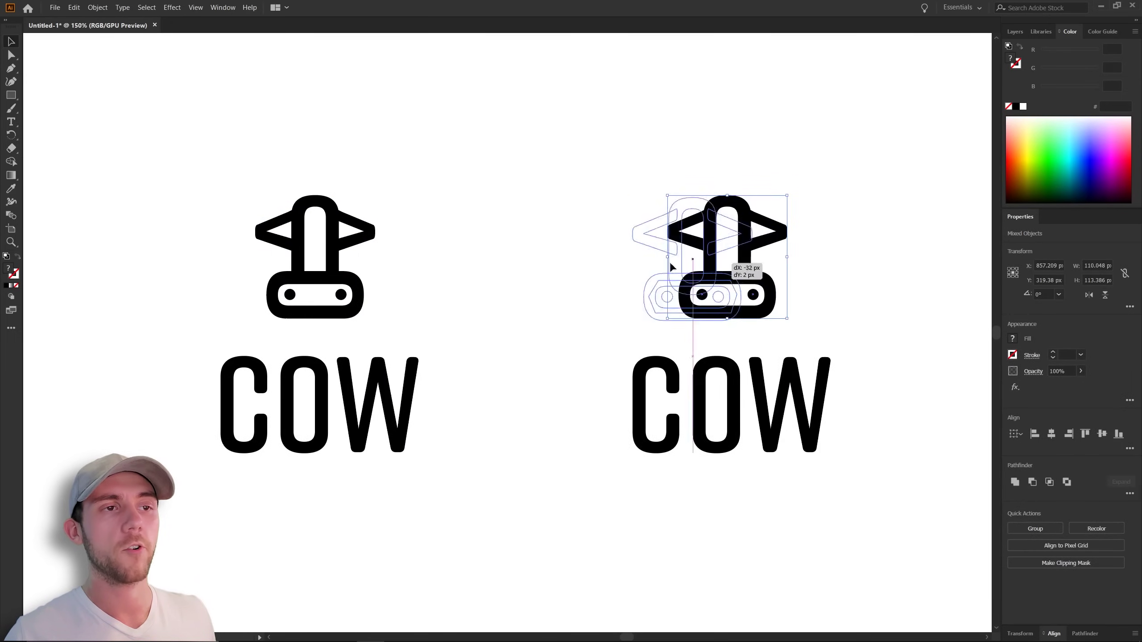
drag(742, 265, 575, 405)
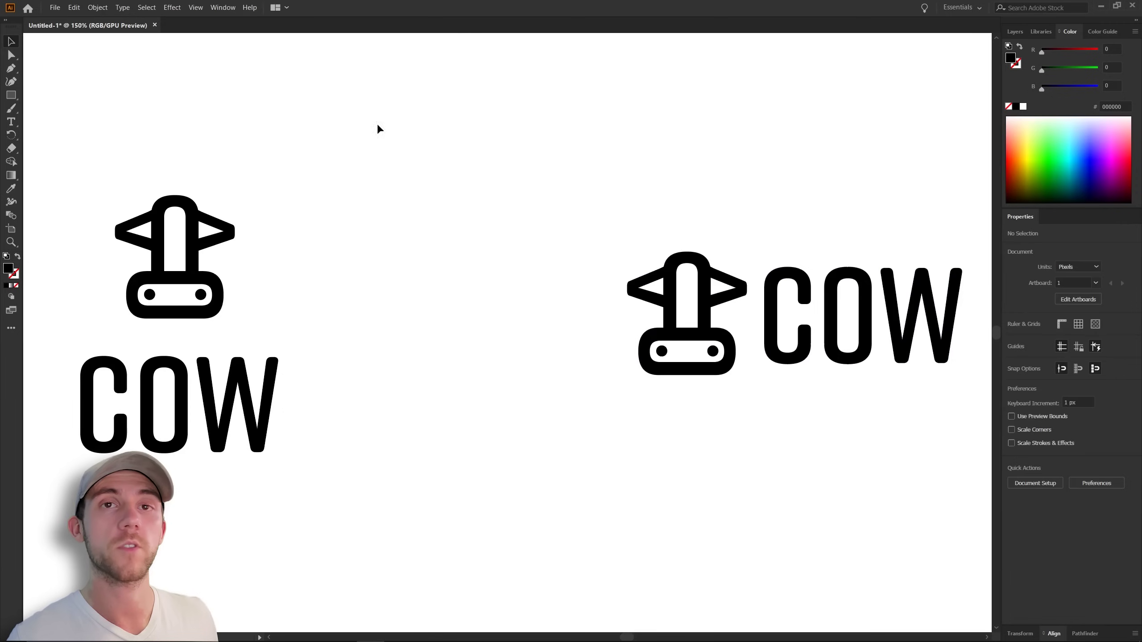
key(ctrl+v)
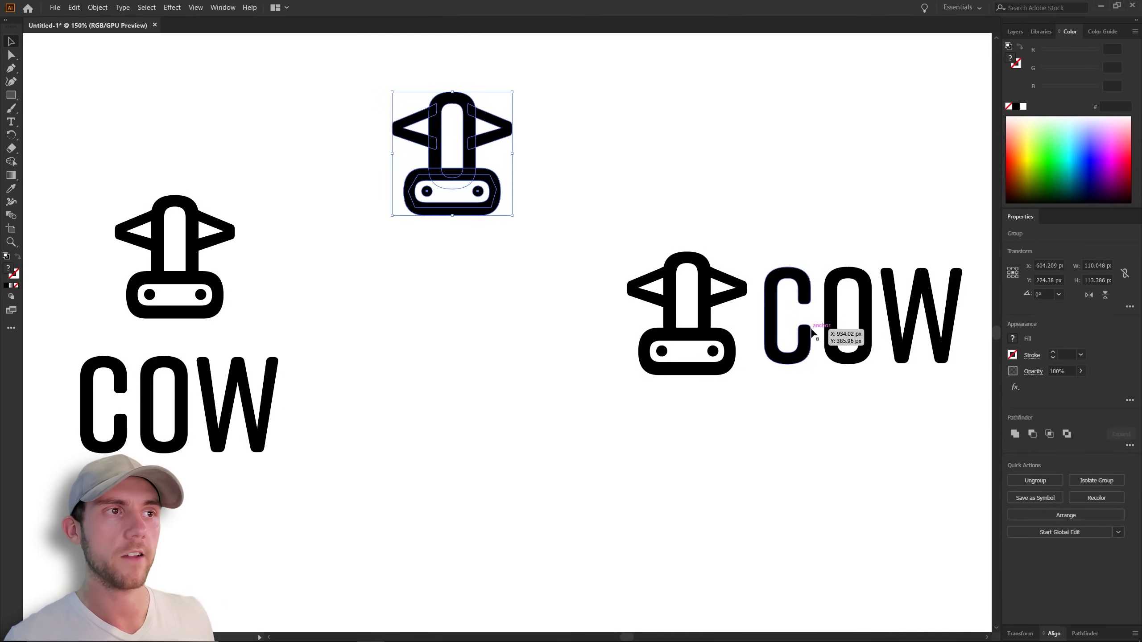
drag(760, 400, 464, 475)
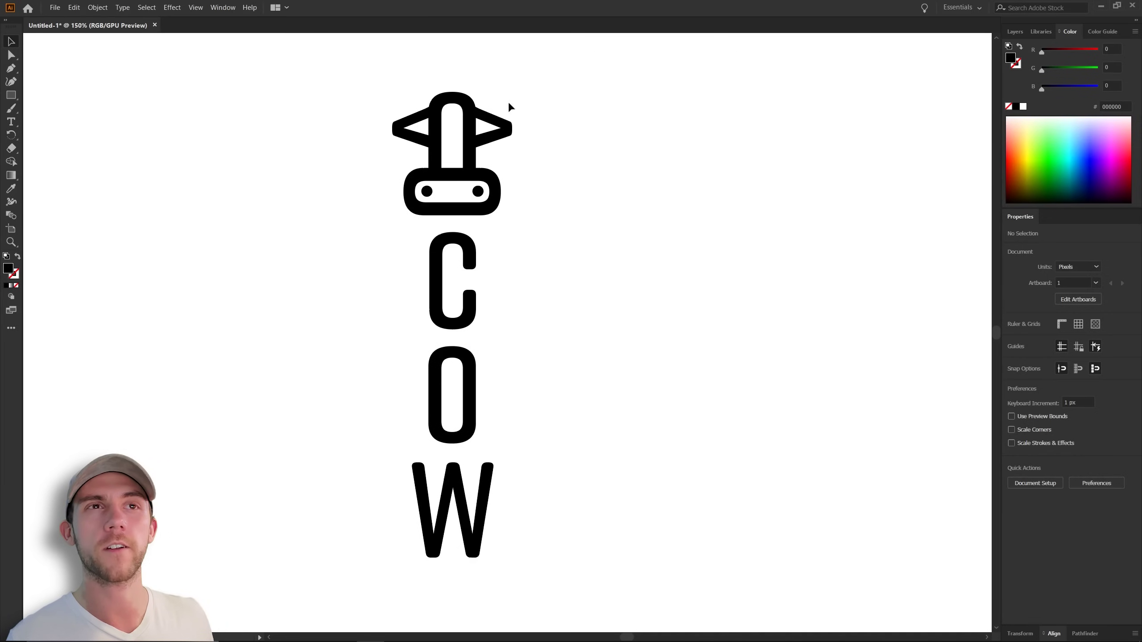
Duplicate the vertical logo and put the cow icon in place of its O, between the C and the W.
drag(461, 321, 658, 321)
drag(696, 302, 696, 297)
drag(696, 297, 696, 269)
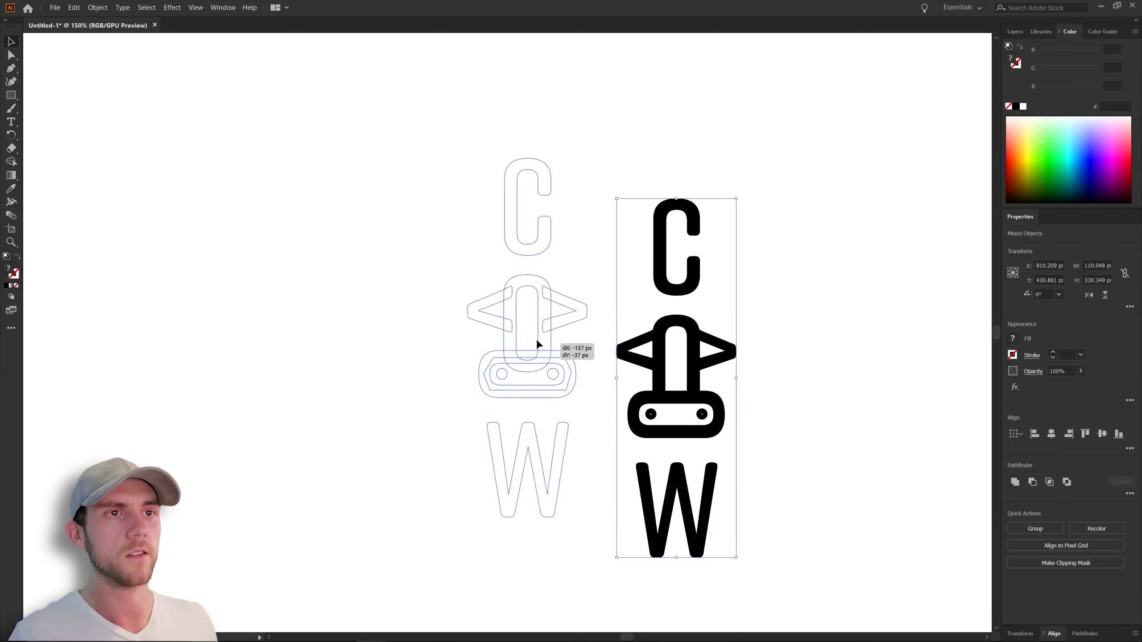
drag(537, 344, 538, 337)
click(582, 339)
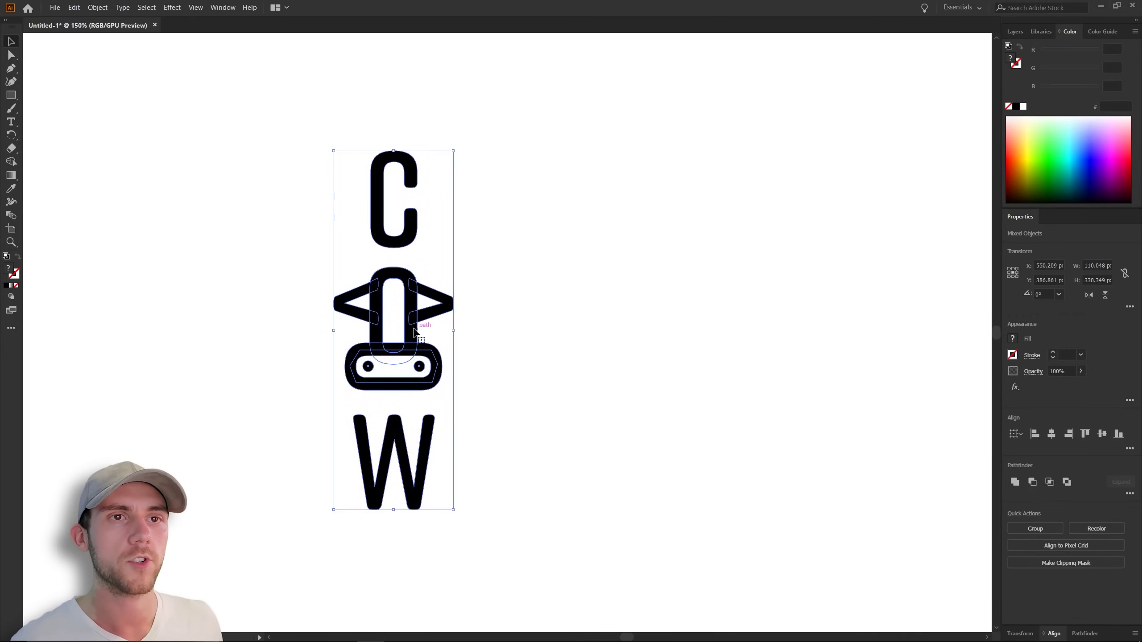
Duplicate the vertical logo and build a solid black cow silhouette over the copy's faded icon, with oval head, rounded muzzle and two ears.
drag(421, 335, 647, 335)
key(m)
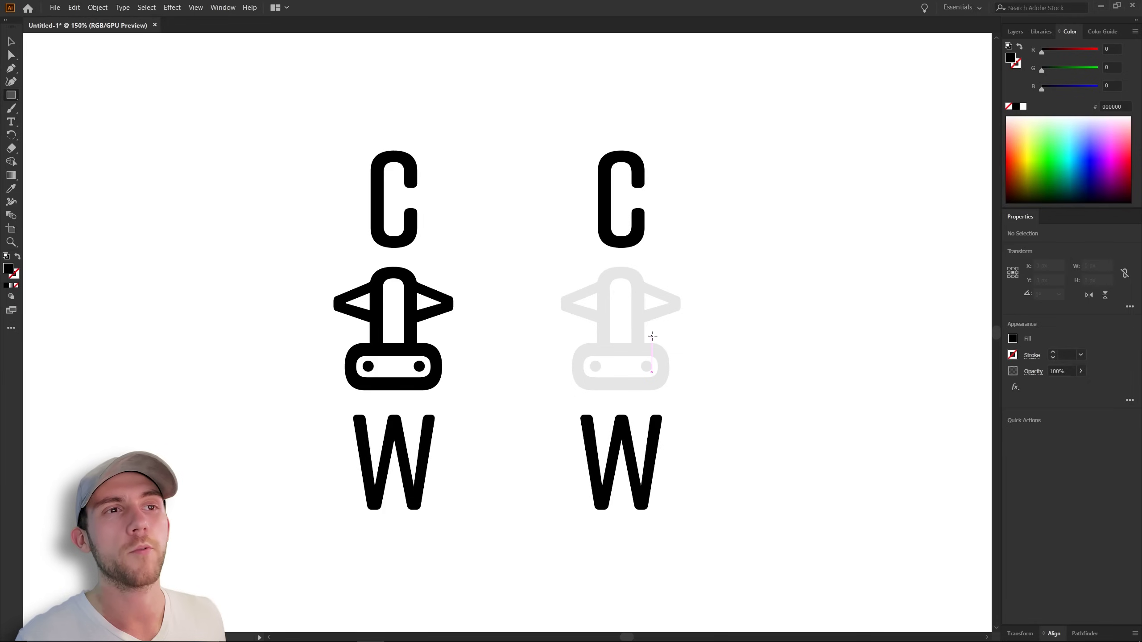
drag(670, 343, 662, 288)
key(ctrl+shift+a)
key(l)
key(v)
drag(673, 321, 675, 321)
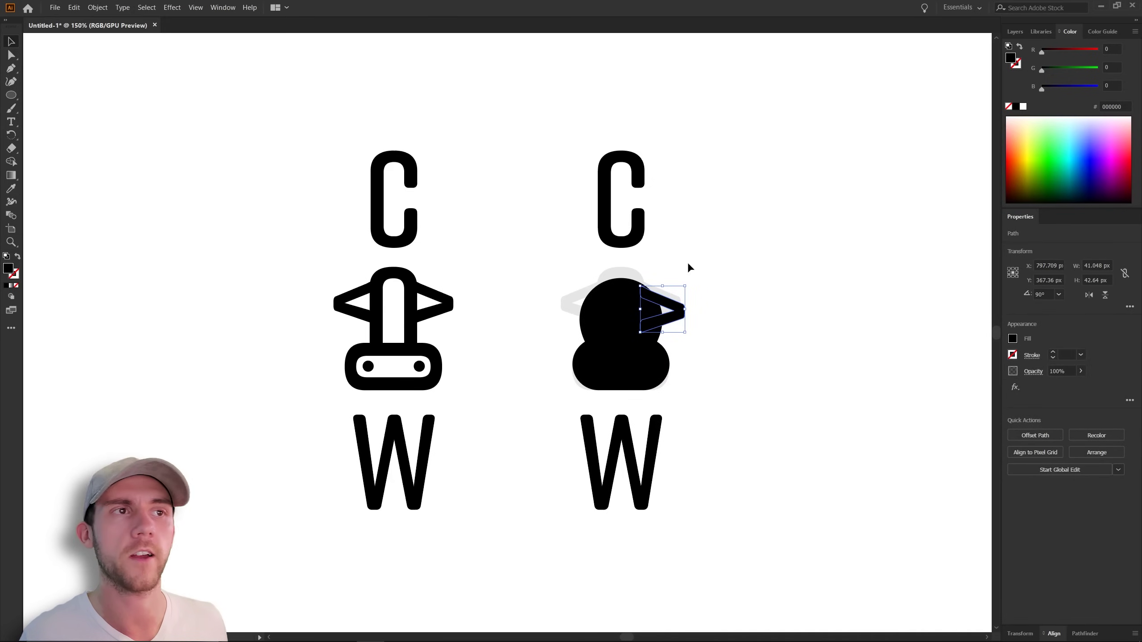
drag(687, 262, 564, 373)
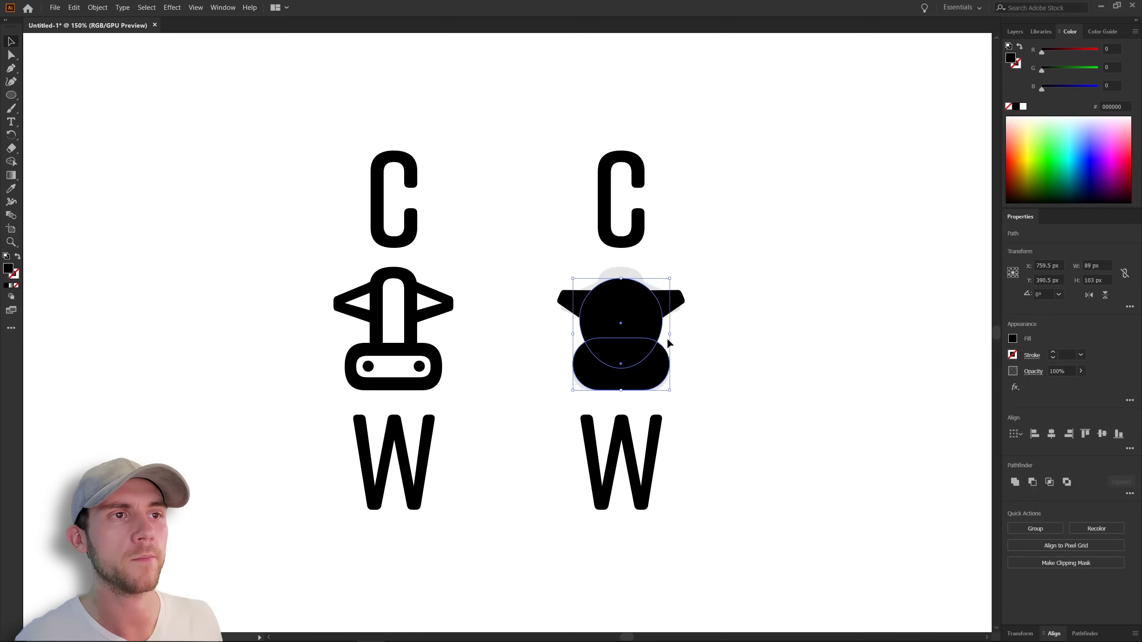
click(500, 336)
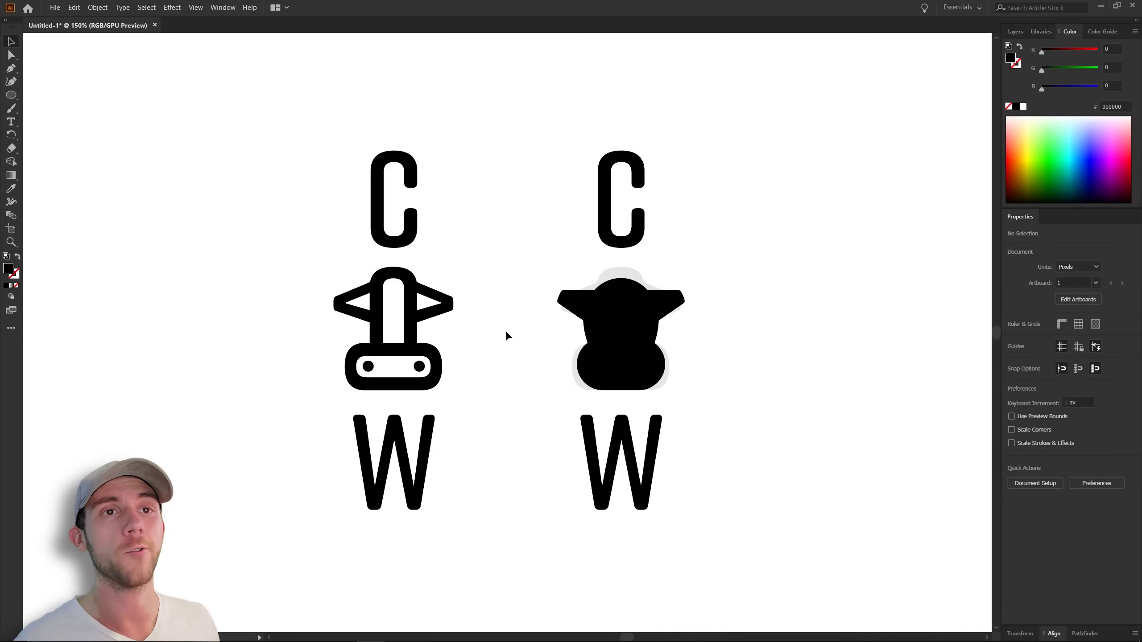
Add small horns and round white eyes to the cow silhouette, and undo the white nostrils placed on the muzzle.
key(ctrl+v)
drag(777, 306, 617, 267)
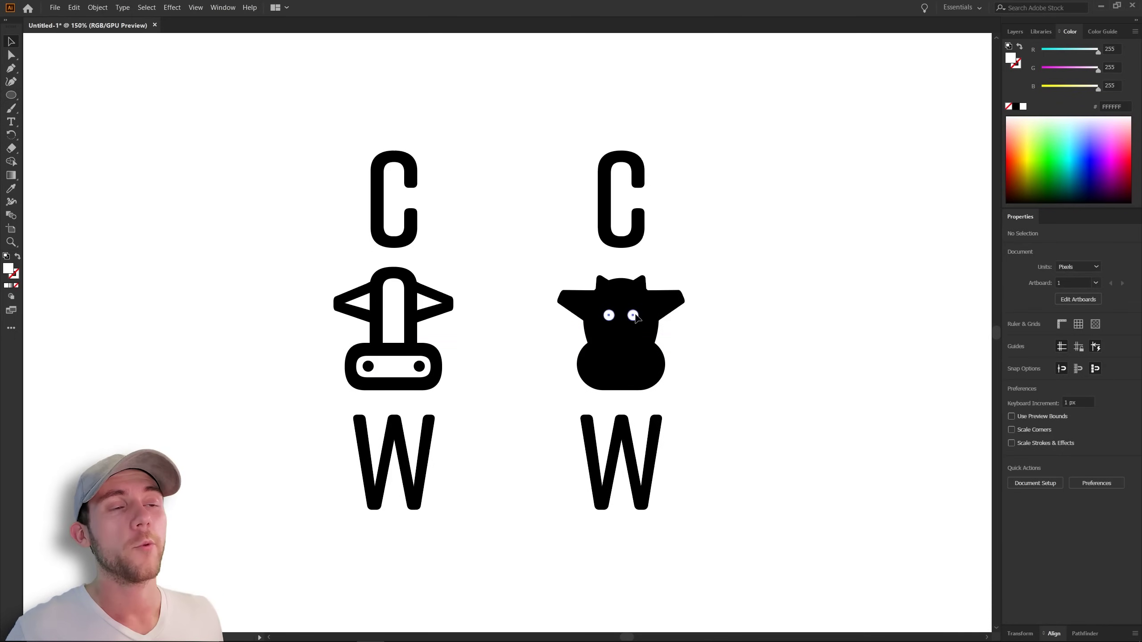
drag(638, 335, 669, 364)
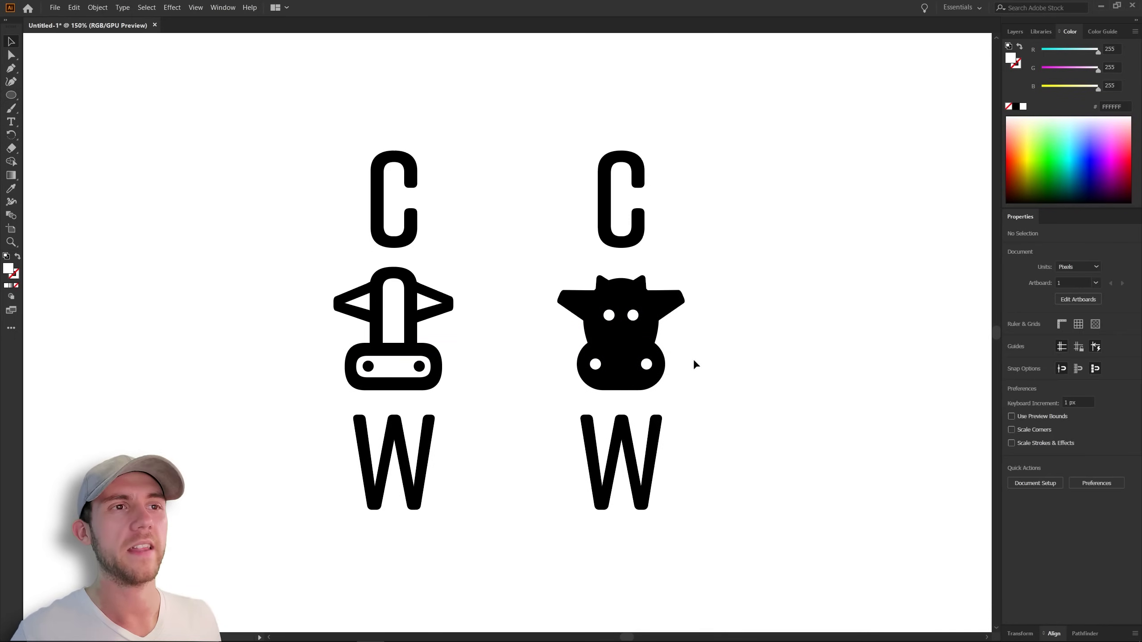
key(ctrl+z)
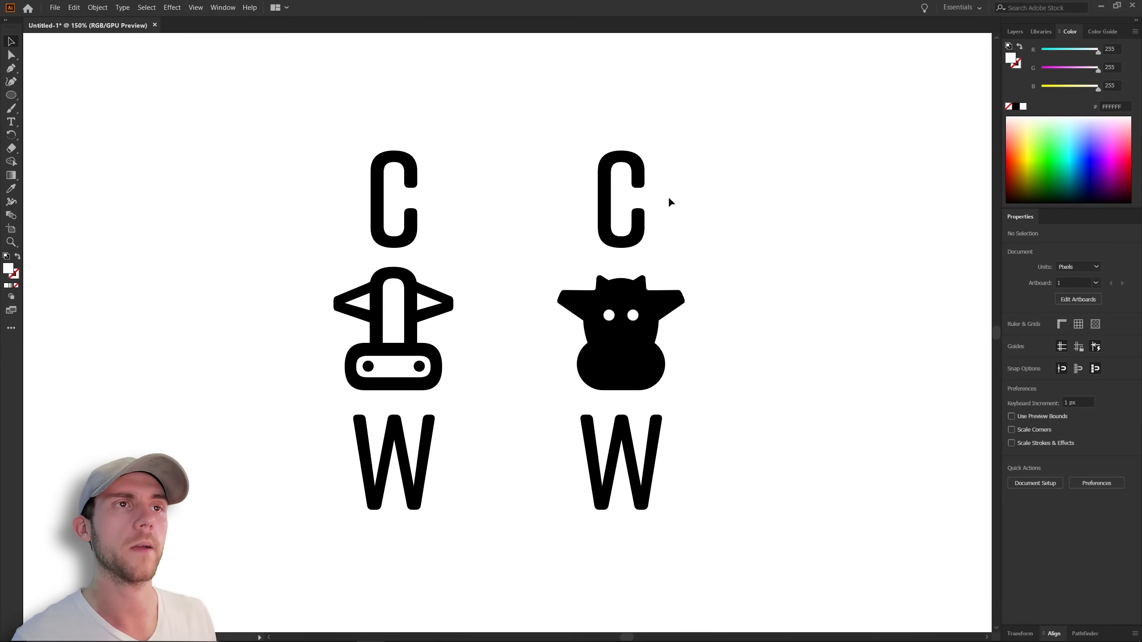
Thicken the C and W of the silhouette logo and place the logo on the chocolate bottle in the Photoshop mockup.
click(651, 463)
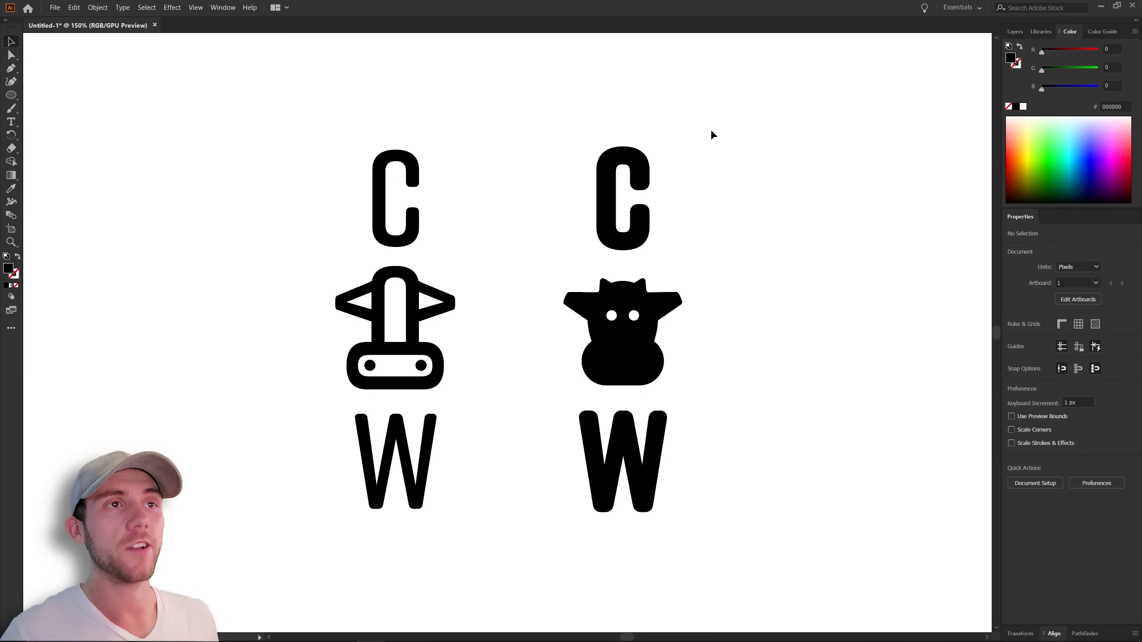
drag(730, 105, 531, 570)
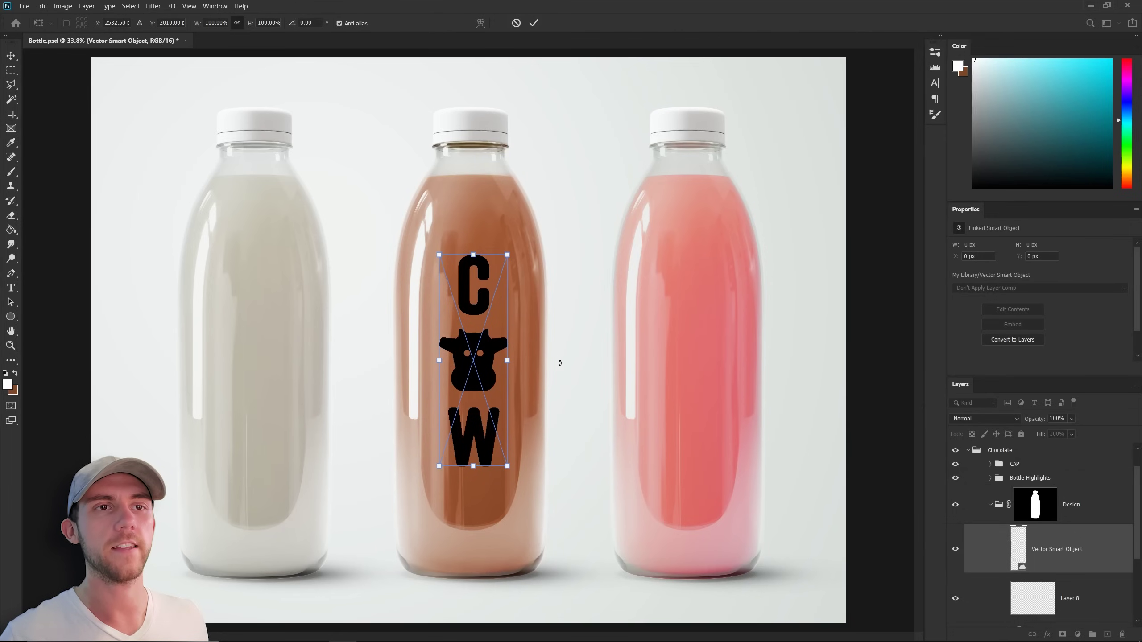
key(Return)
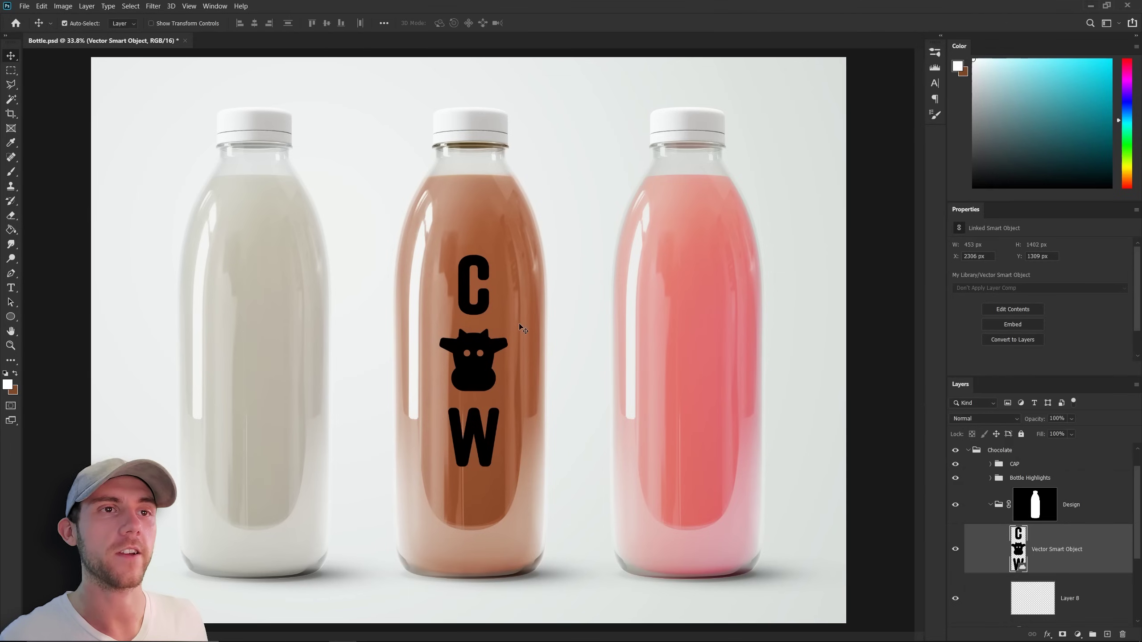
Fill a layer clipped to the logo on the chocolate bottle with cream and save the file.
key(g)
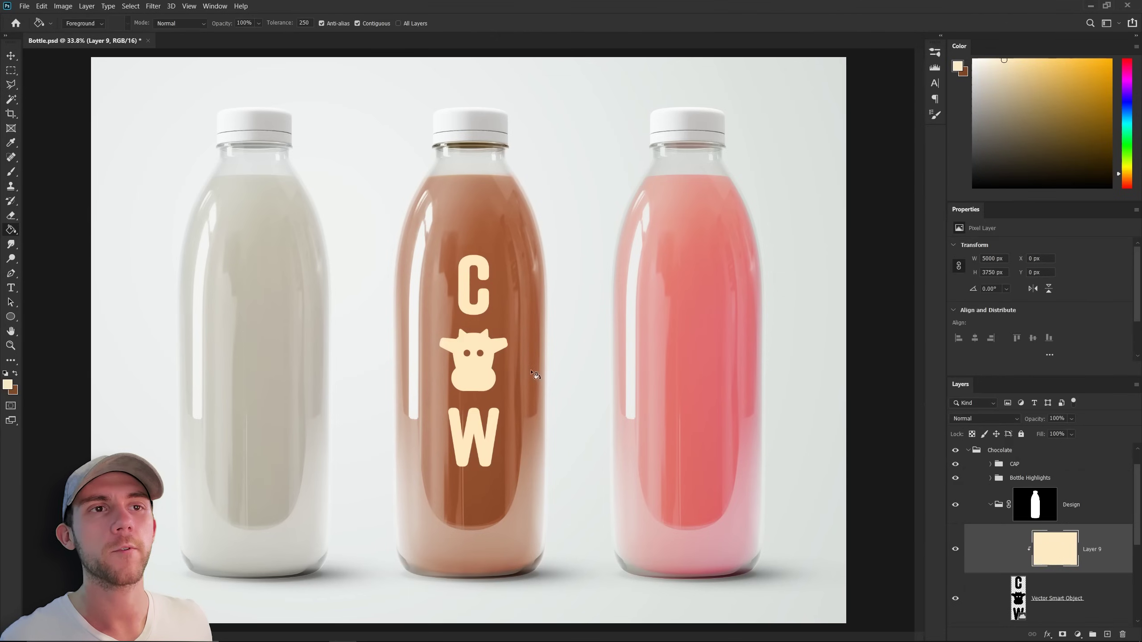
key(v)
key(ctrl+s)
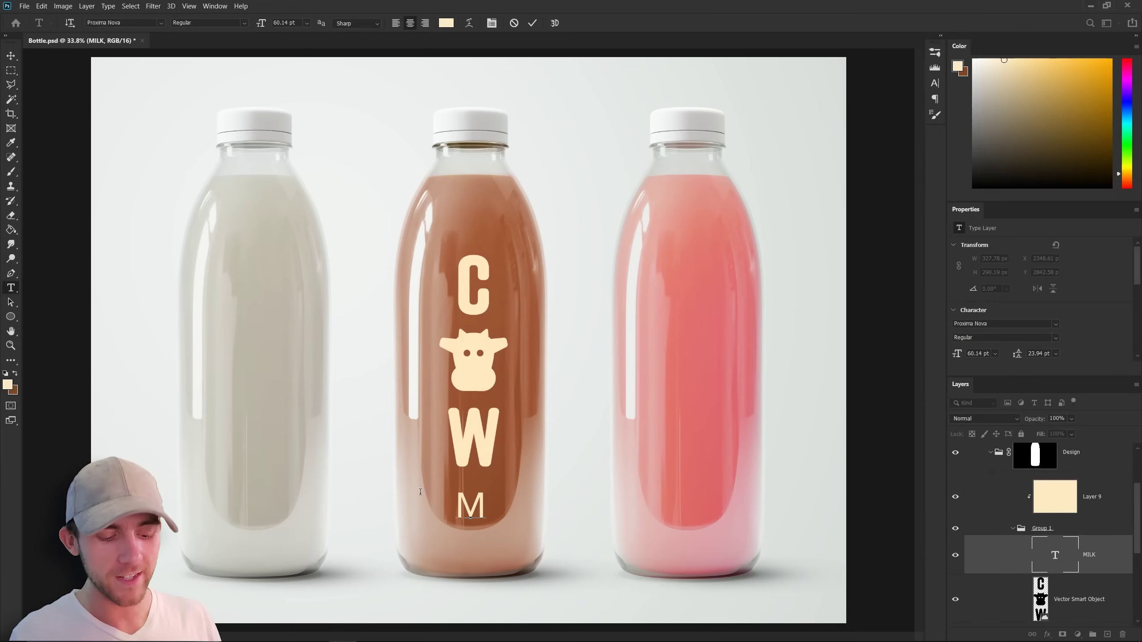
Write MILK below the W on the chocolate bottle and set it in HVD Comic Serif Pro at 60.14 pt.
text(ILK)
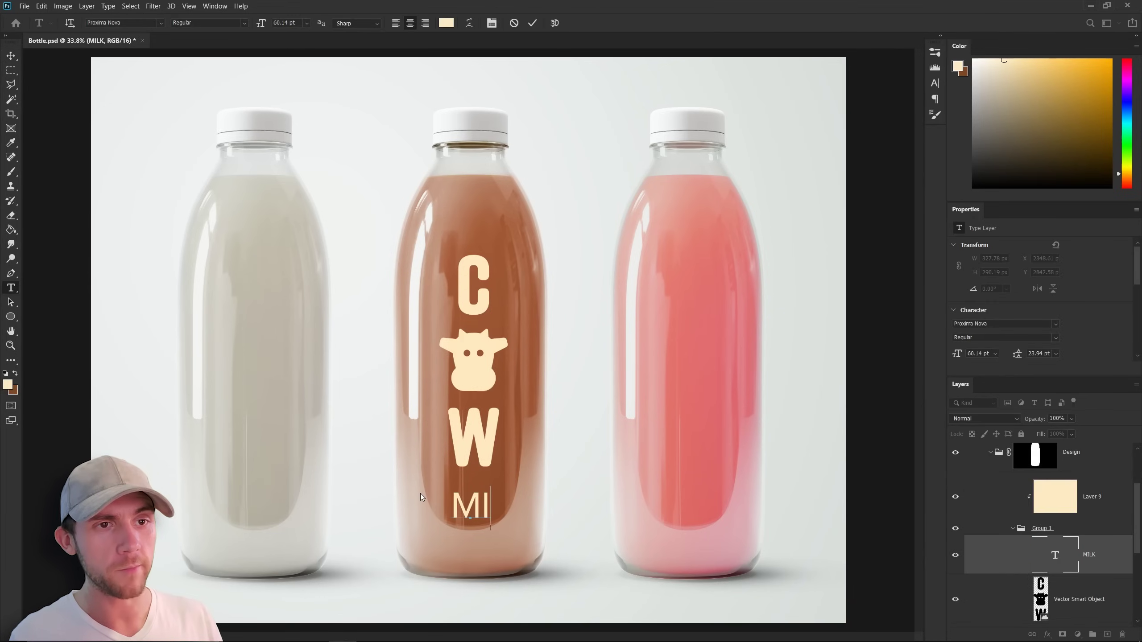
key(ctrl+Return)
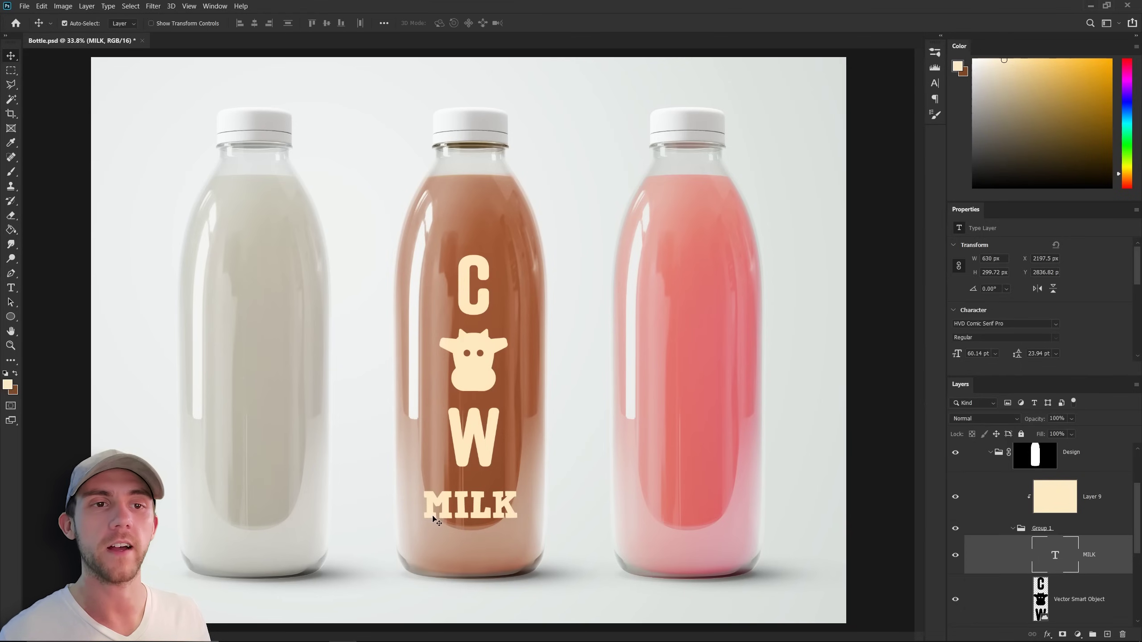
scroll(430, 522, up, 5)
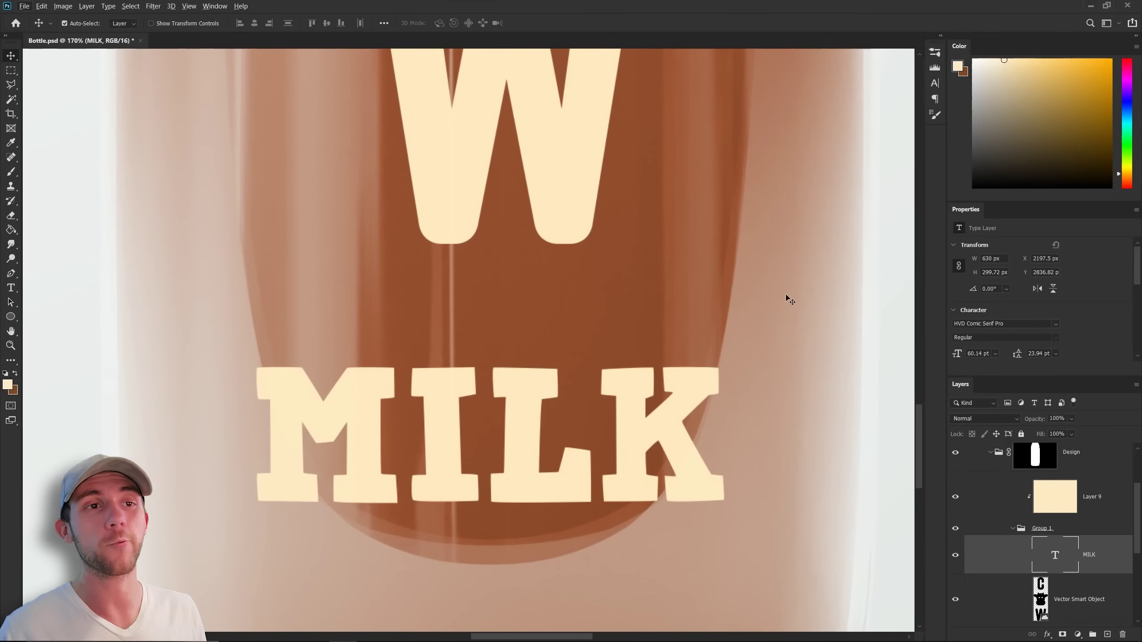
key(ctrl+0)
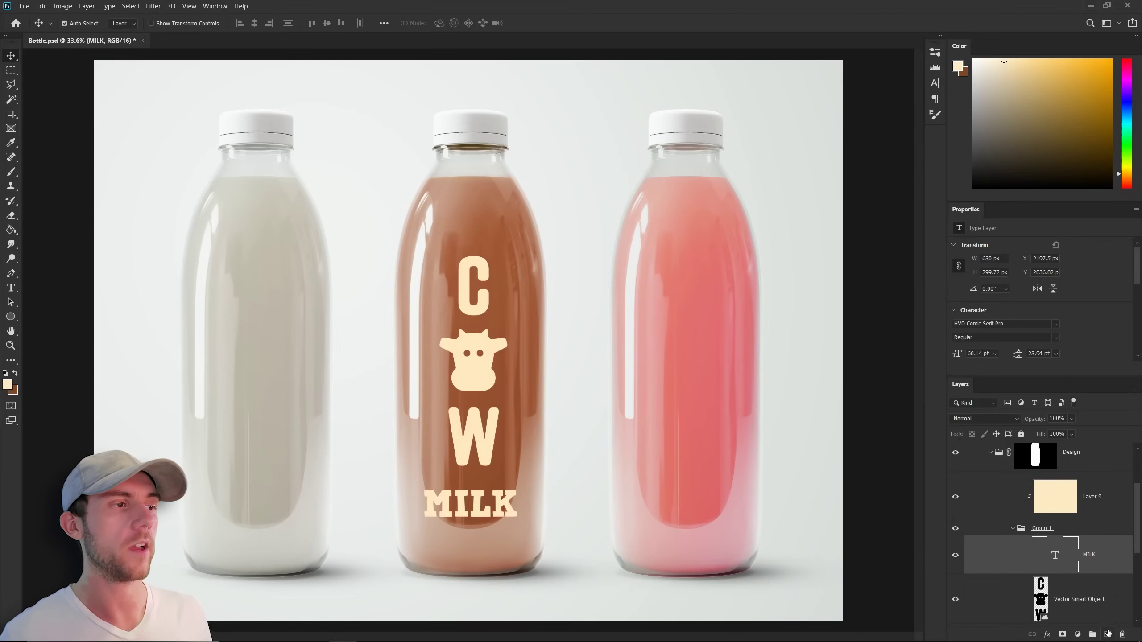
Add 16.9 FL OZ (500mL) in Proxima Nova Bold below MILK and place the word CHOCOLATE above the C.
key(ctrl+v)
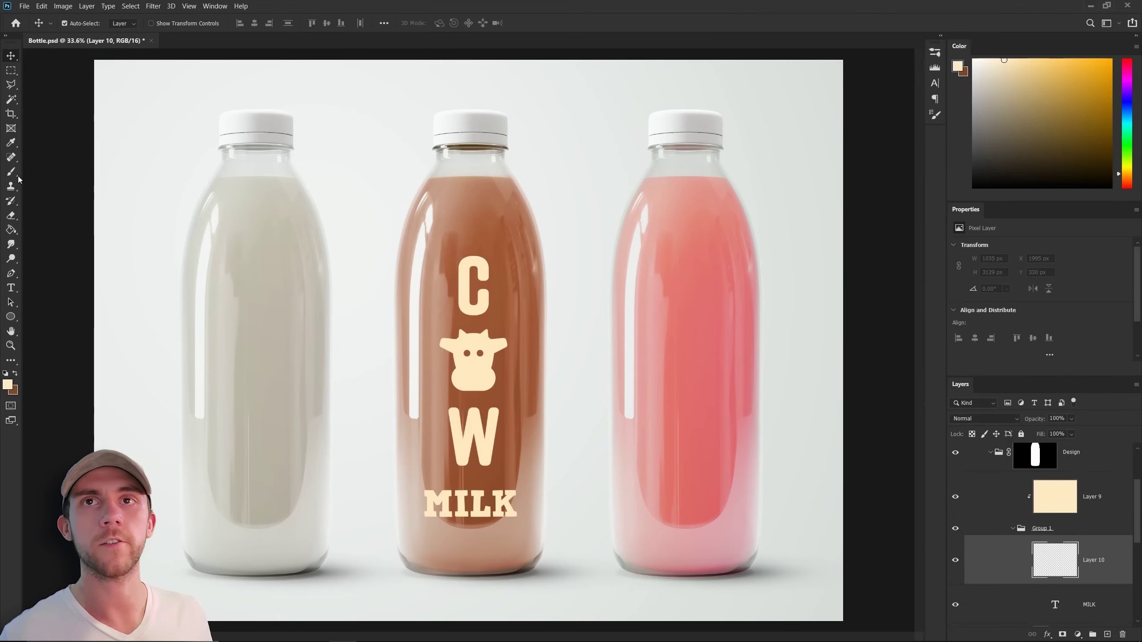
drag(491, 545, 526, 546)
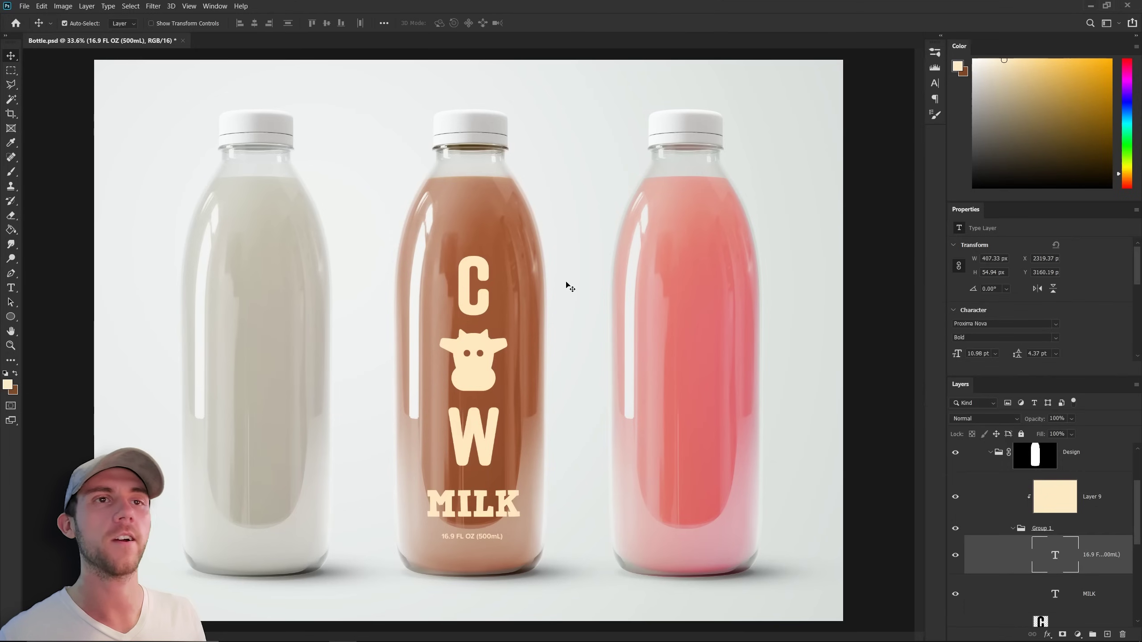
key(ctrl+v)
key(ctrl+t)
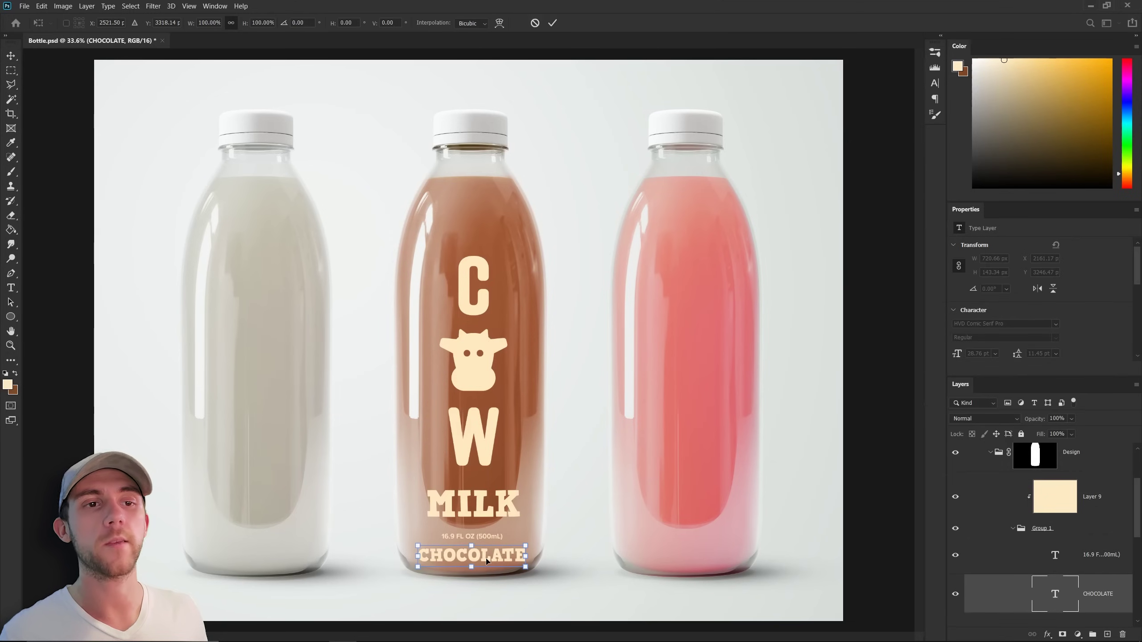
drag(487, 560, 465, 230)
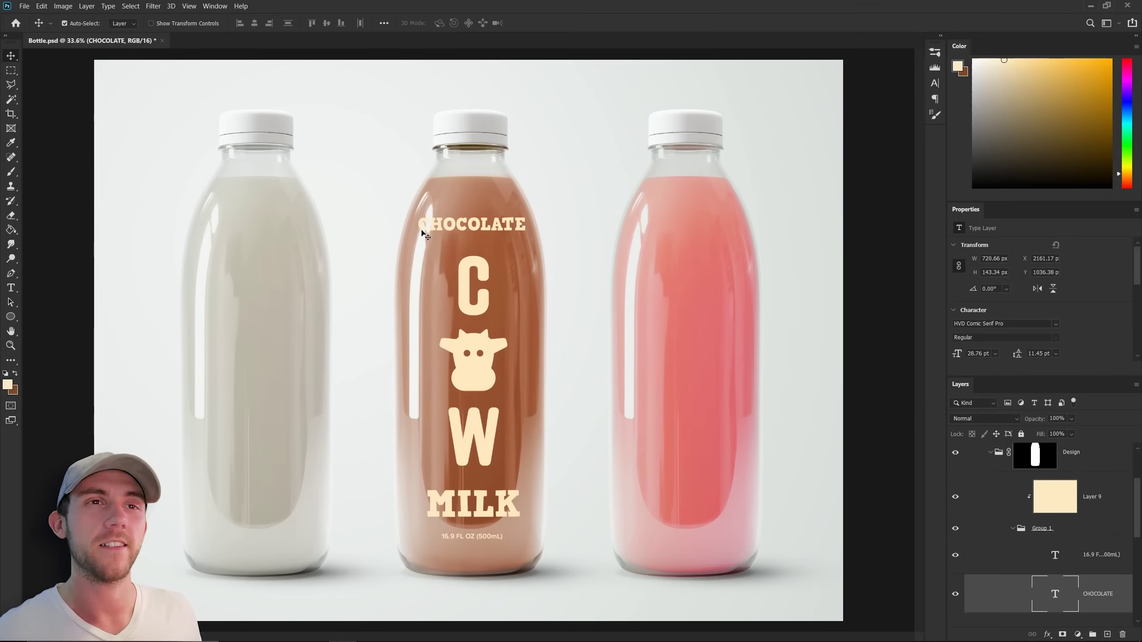
key(Return)
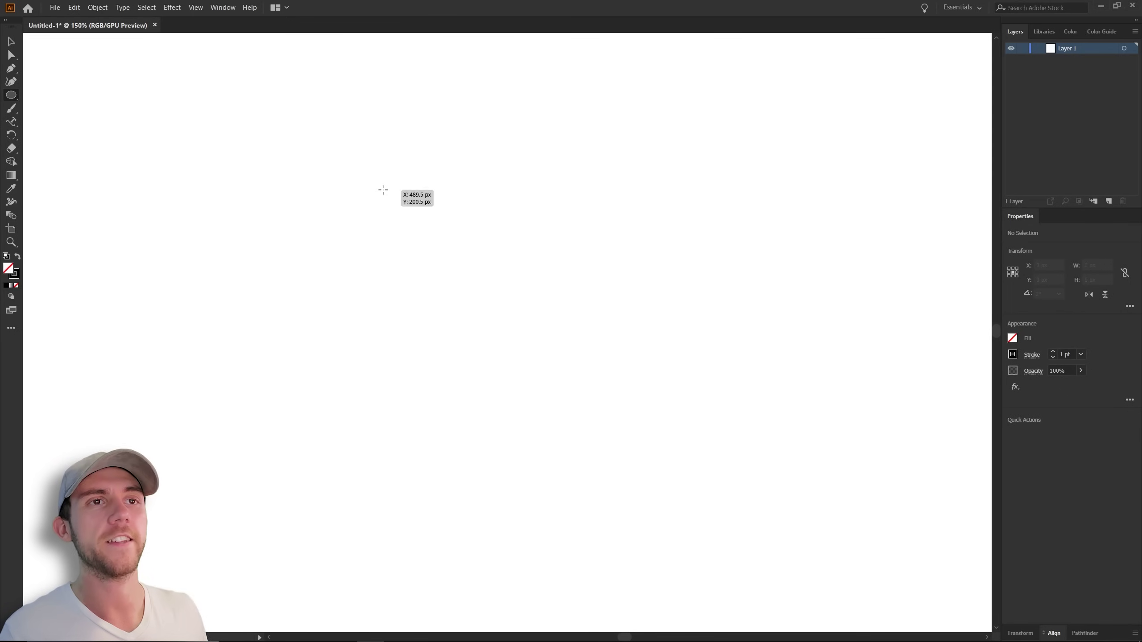
In Illustrator, set CHOCOLATE along a circle about 245 px across in HVD Comic Serif Pro, 49 pt, centered, and adjust its tracking.
drag(383, 190, 644, 456)
click(426, 223)
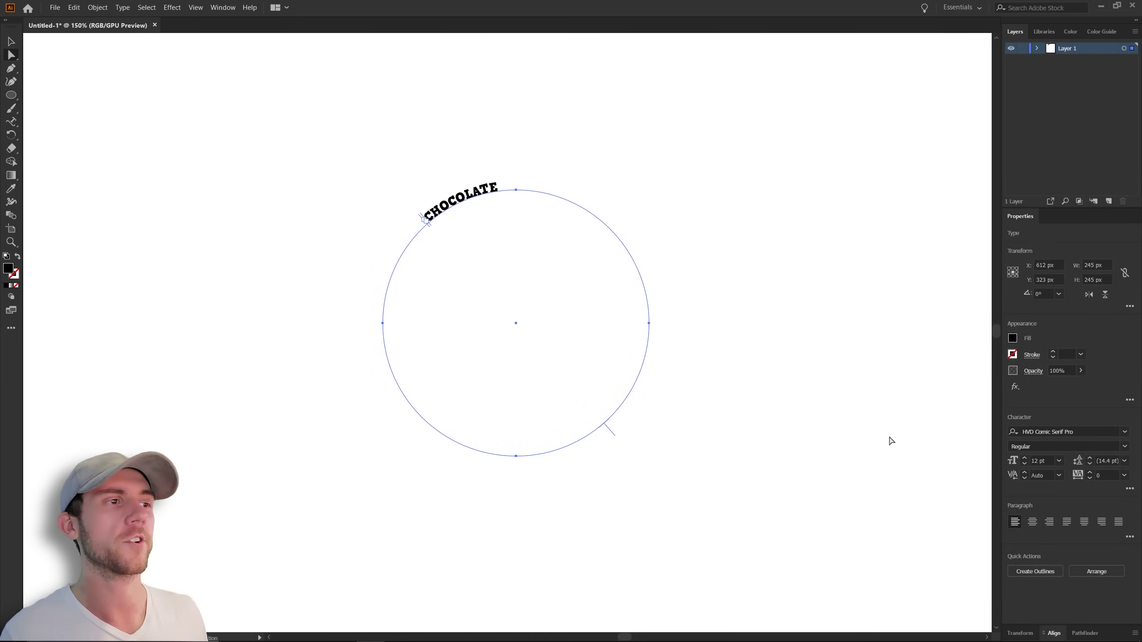
click(1025, 458)
drag(1024, 458, 1025, 459)
click(1032, 521)
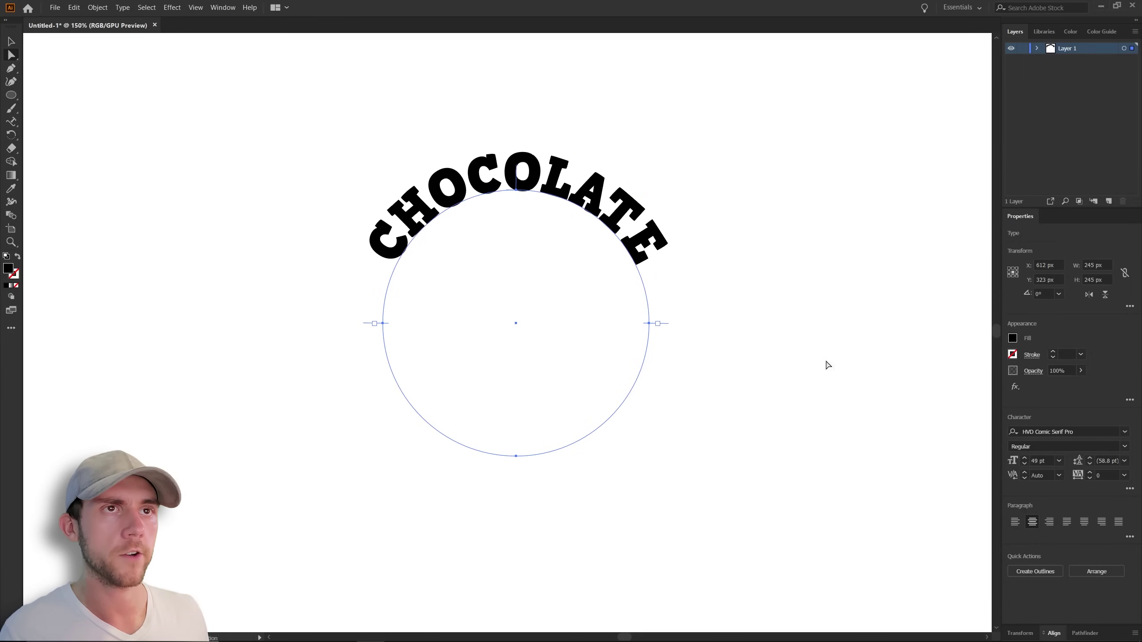
click(1095, 473)
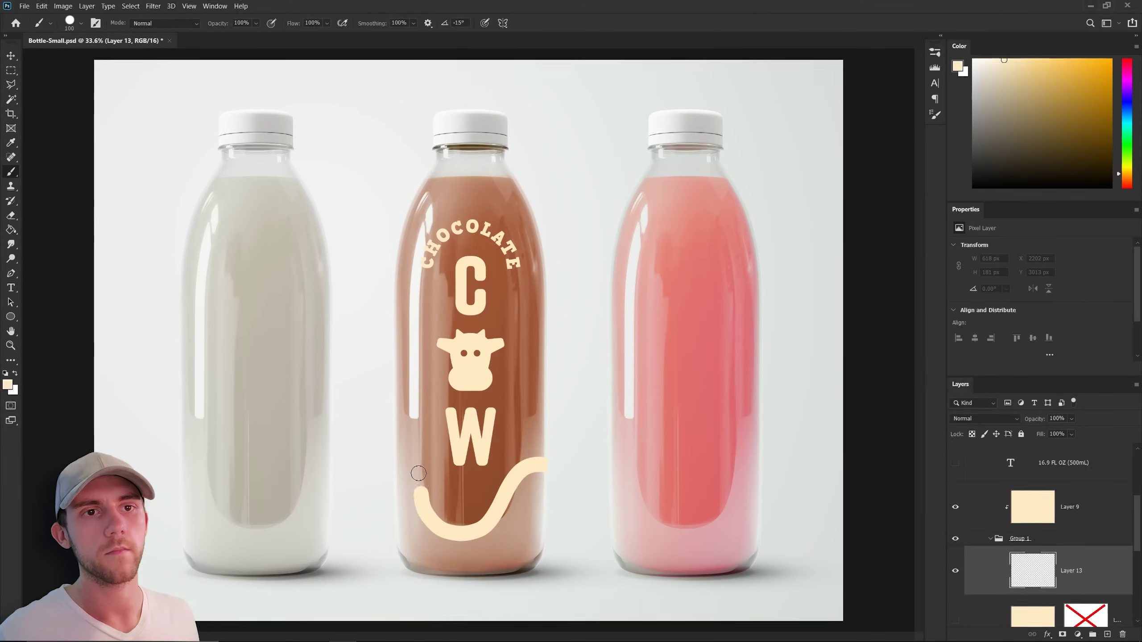
Paint a wavy cream milk splash across the lower part of the chocolate bottle in Photoshop.
mouse_move(413, 473)
mouse_down()
mouse_move(426, 553)
mouse_move(508, 538)
mouse_move(517, 570)
mouse_move(416, 452)
mouse_move(428, 512)
mouse_move(459, 492)
mouse_move(468, 502)
mouse_move(448, 519)
mouse_move(452, 542)
mouse_move(476, 511)
mouse_move(470, 483)
mouse_move(450, 513)
mouse_move(428, 494)
mouse_move(419, 430)
mouse_move(476, 494)
mouse_up()
key(e)
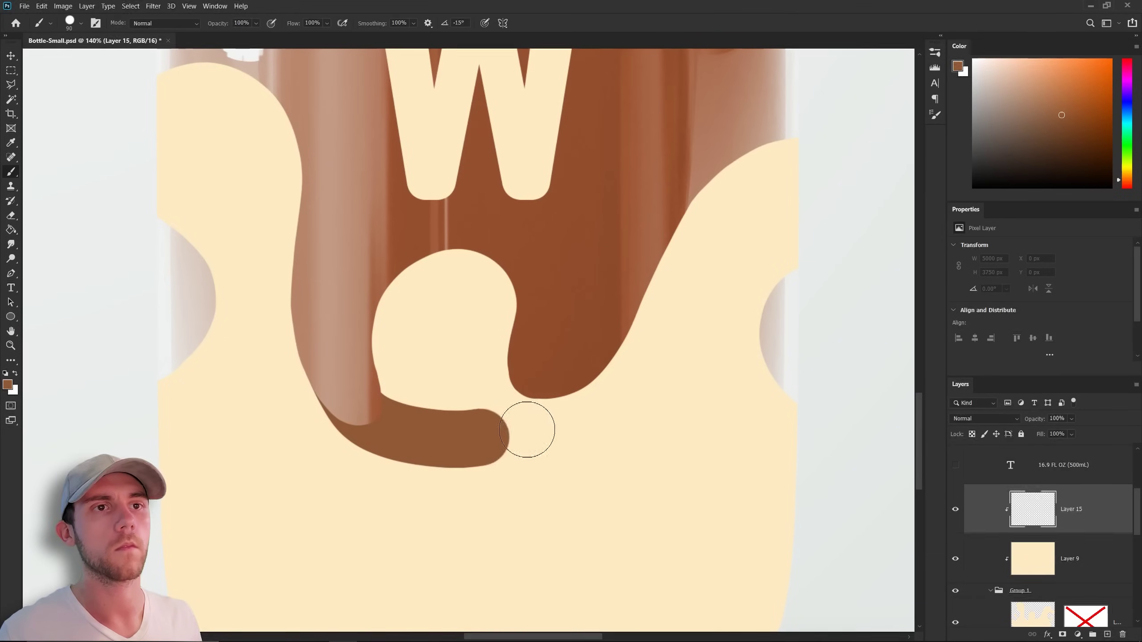
Shape the inner fold of the cream splash and shade it with soft brown strokes on a masked Multiply layer.
mouse_move(484, 216)
mouse_down()
mouse_move(499, 459)
mouse_move(377, 454)
mouse_move(612, 428)
mouse_up()
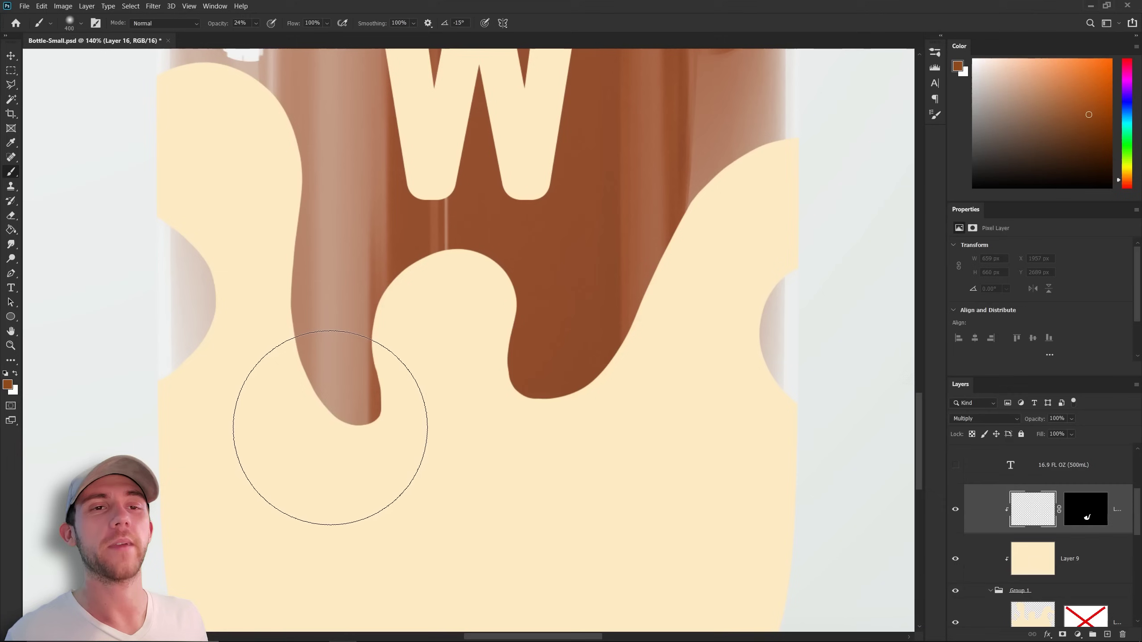
mouse_move(327, 409)
mouse_down()
mouse_move(459, 476)
mouse_move(522, 476)
mouse_move(625, 444)
mouse_move(647, 408)
mouse_up()
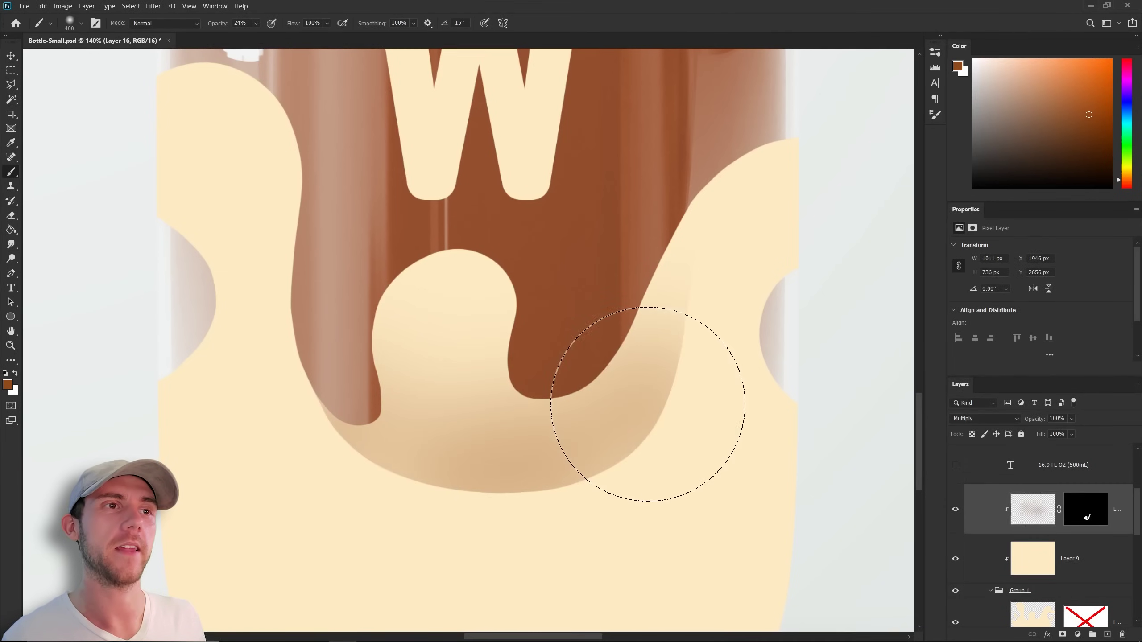
mouse_move(478, 172)
mouse_down()
mouse_move(458, 290)
mouse_move(714, 333)
mouse_move(661, 284)
mouse_move(438, 329)
mouse_move(648, 425)
mouse_move(629, 527)
mouse_move(701, 421)
mouse_move(437, 538)
mouse_move(620, 526)
mouse_move(373, 578)
mouse_move(500, 373)
mouse_move(599, 378)
mouse_up()
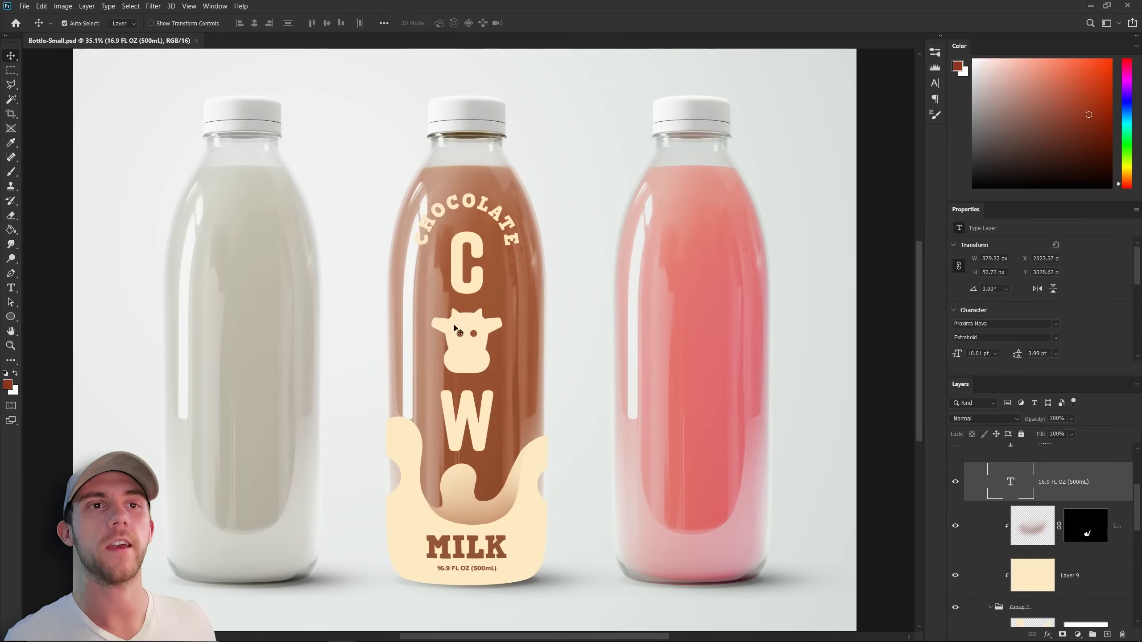
Shade the cow icon's ears with soft brown strokes at 24% opacity on a new masked Multiply layer, keeping the head clean.
scroll(514, 356, up, 5)
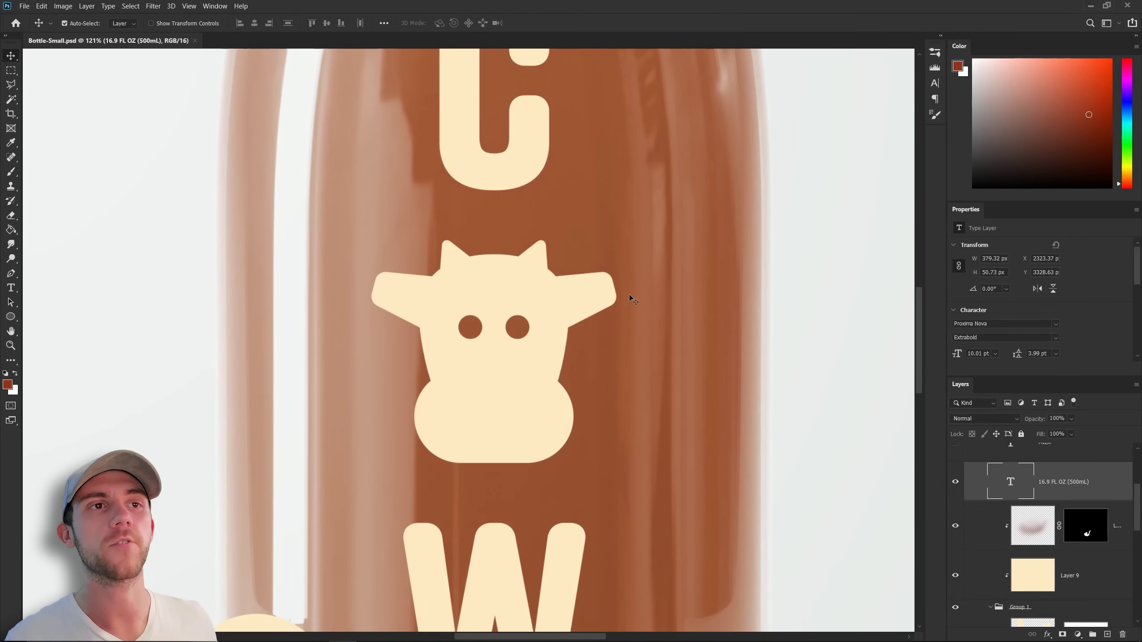
key(b)
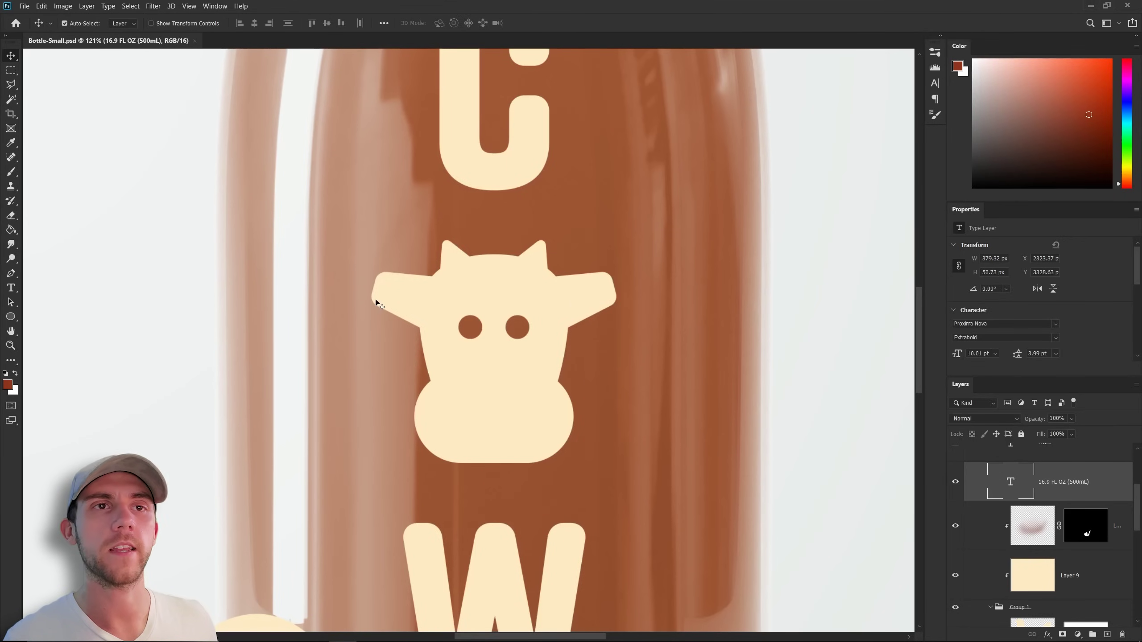
key(ctrl+shift+alt+n)
drag(391, 287, 404, 335)
drag(597, 287, 586, 331)
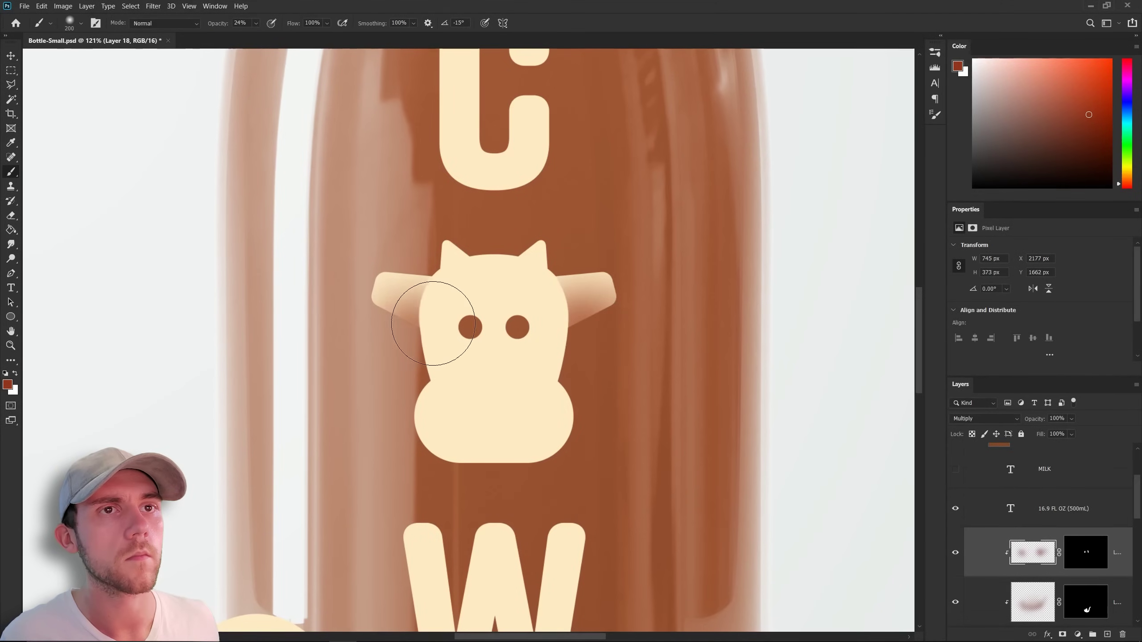
key(e)
drag(377, 260, 395, 277)
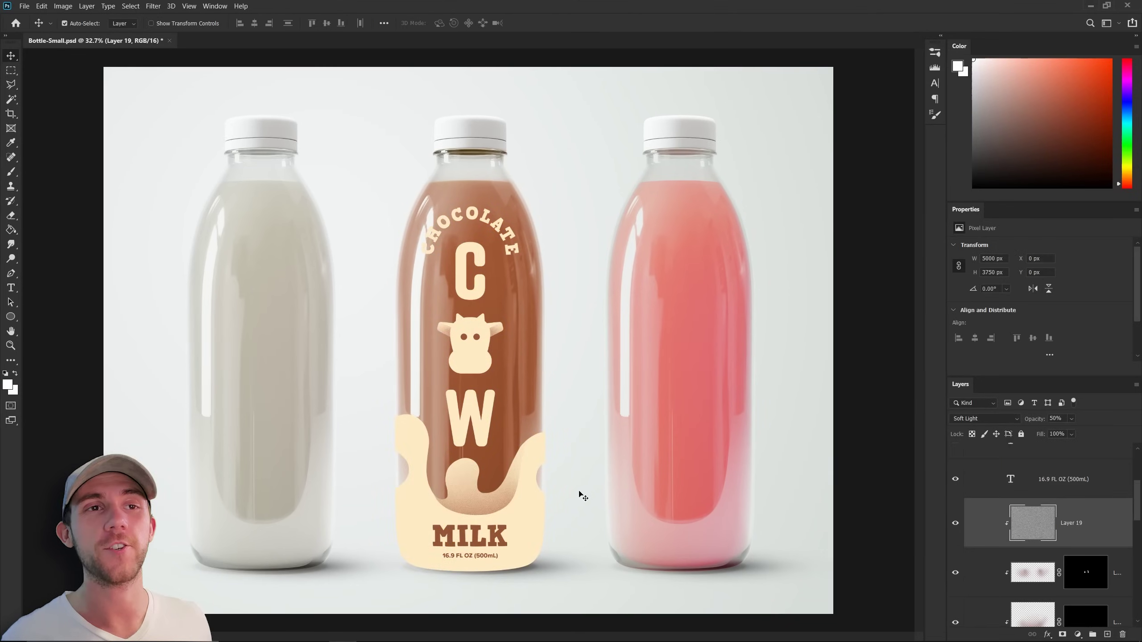
Check the grain texture on the chocolate bottle's splash up close and save the mockup file.
scroll(483, 520, up, 5)
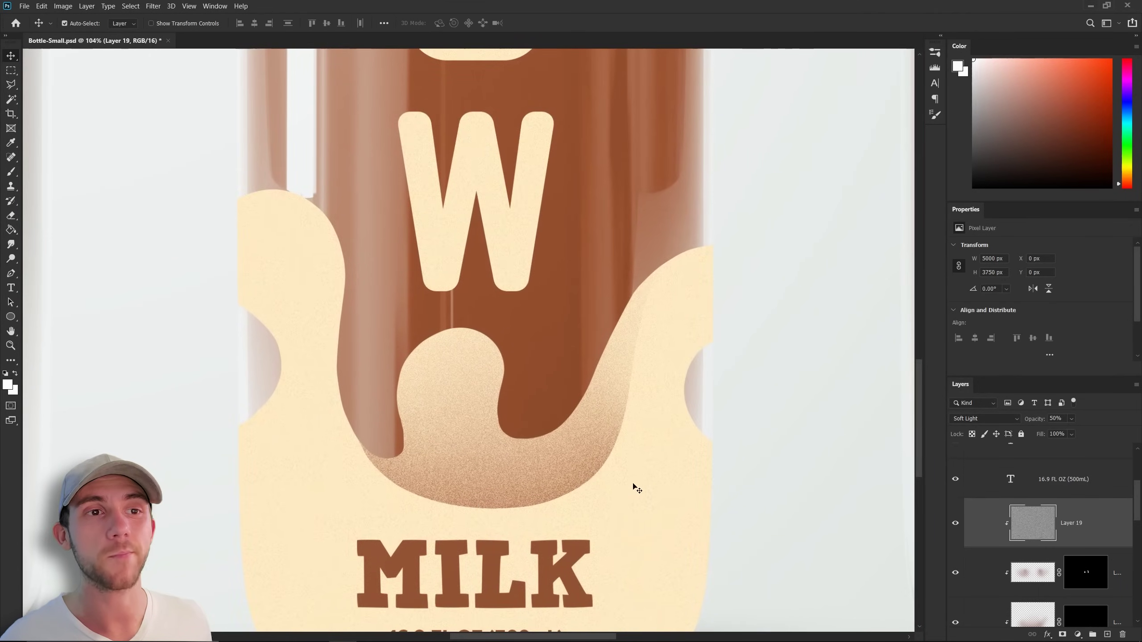
key(ctrl+0)
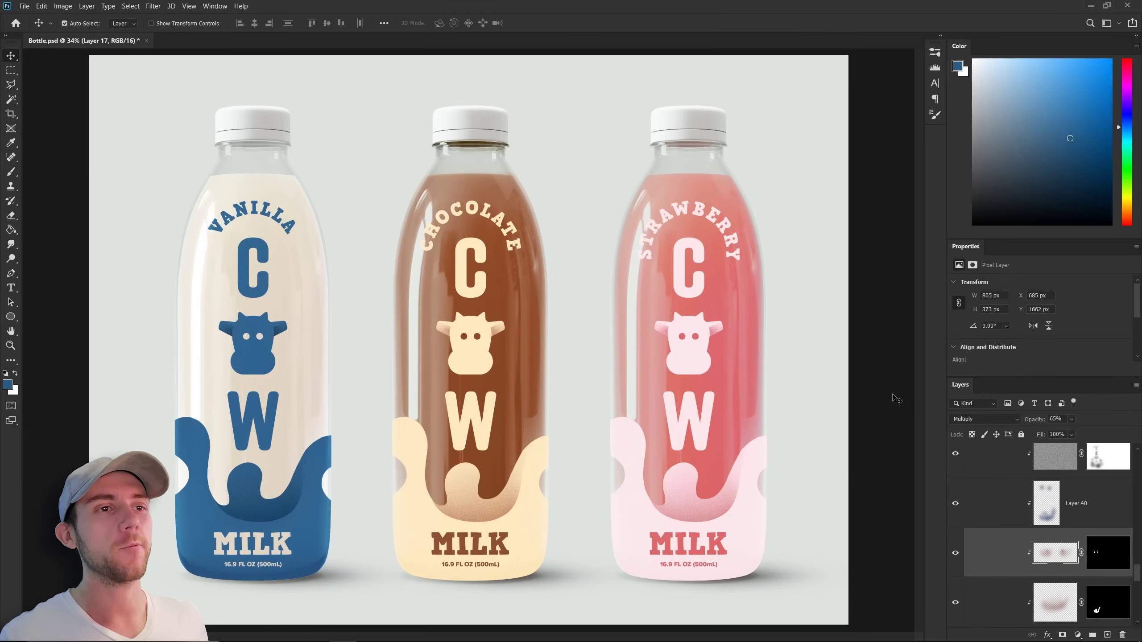
key(ctrl+s)
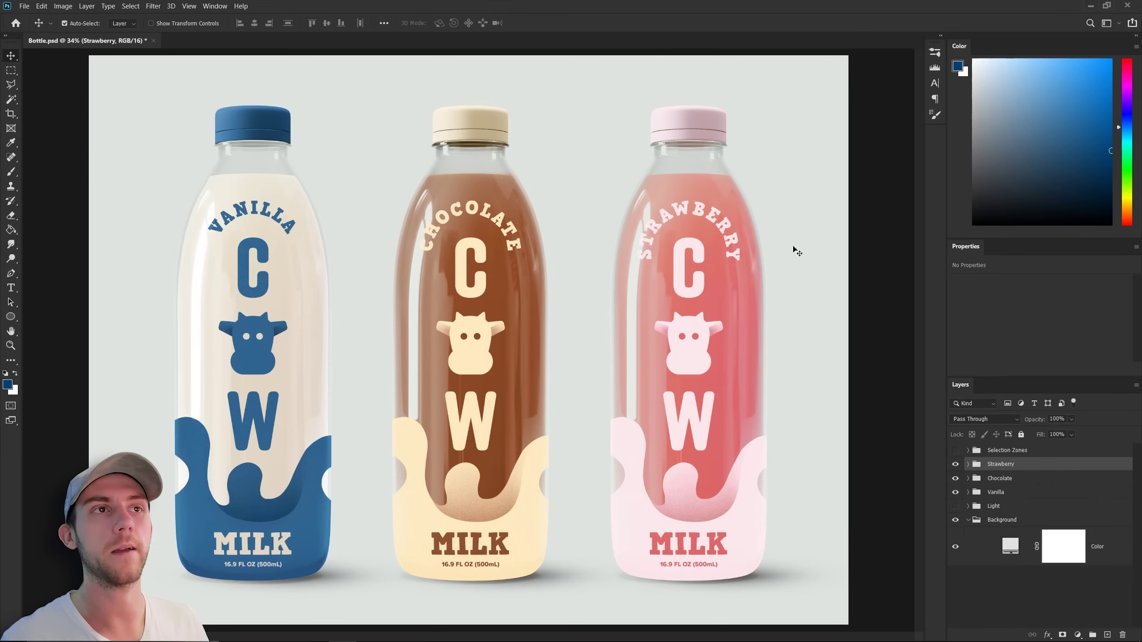
Scale down the vanilla and strawberry bottles together and move each closer to the chocolate bottle.
shift+click(289, 427)
key(ctrl+t)
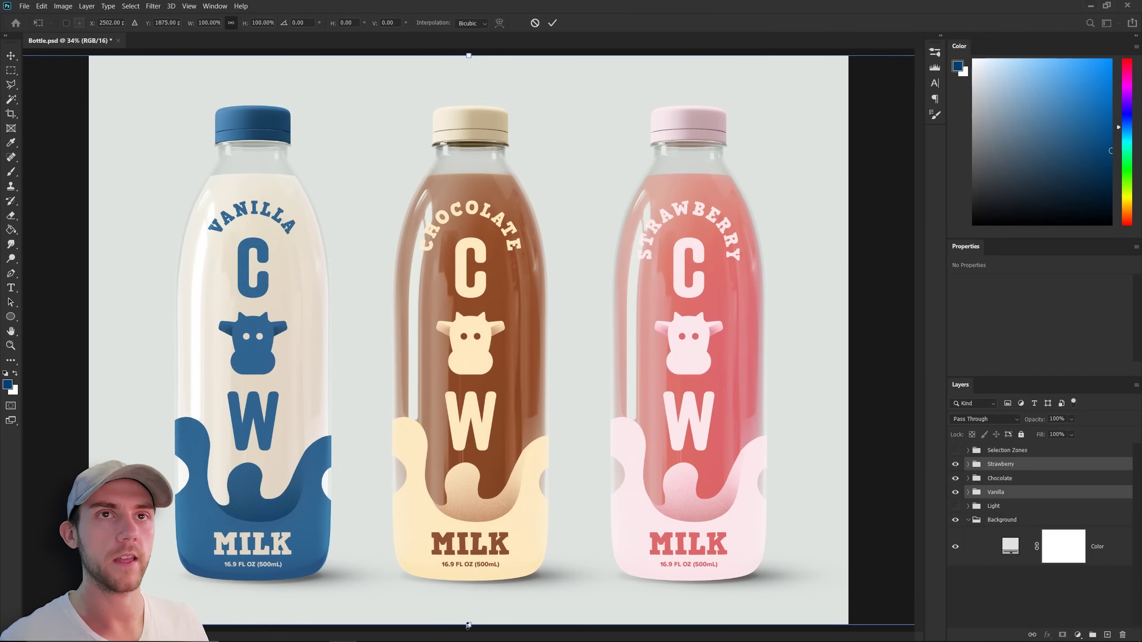
drag(468, 626, 468, 602)
drag(707, 400, 694, 400)
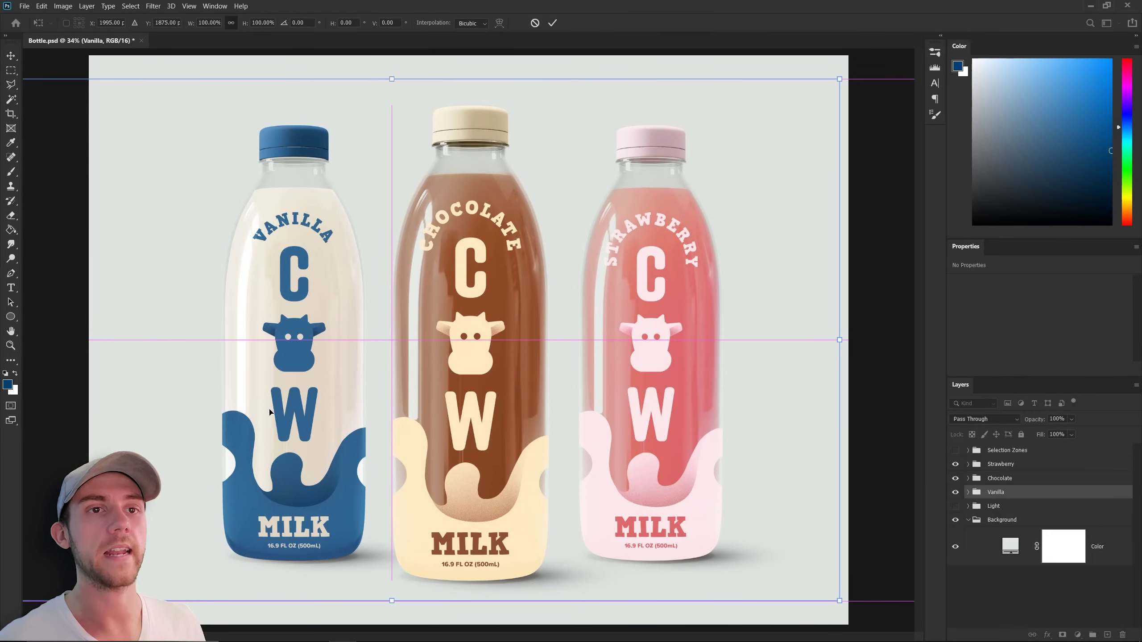
key(Escape)
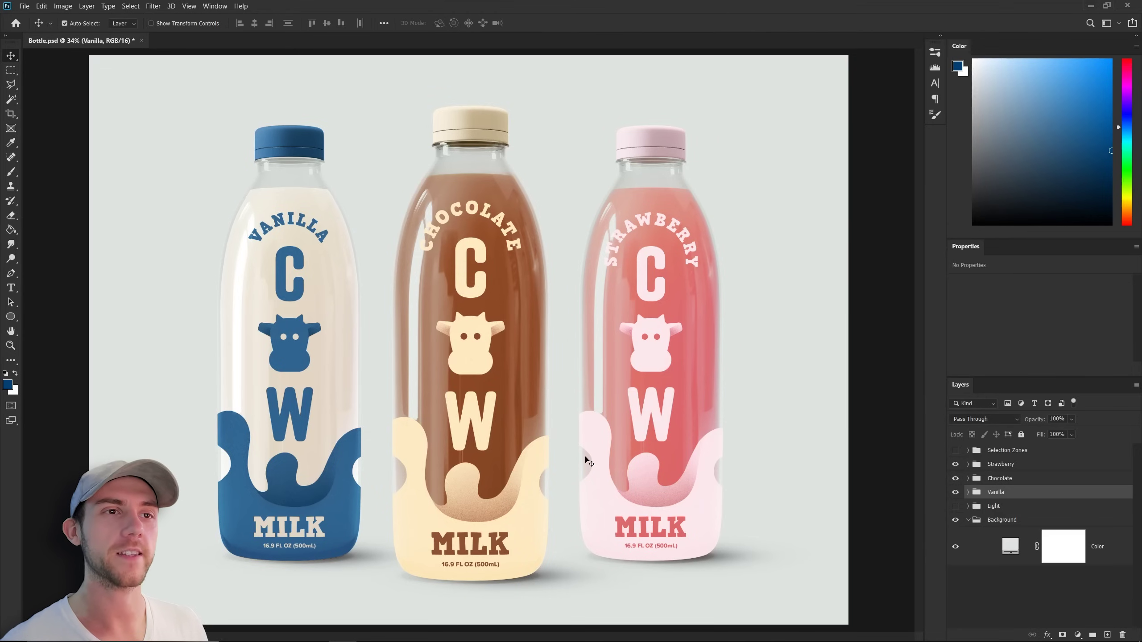
Change the background to light blue and brush a soft white glow on a new layer behind the chocolate bottle.
click(815, 443)
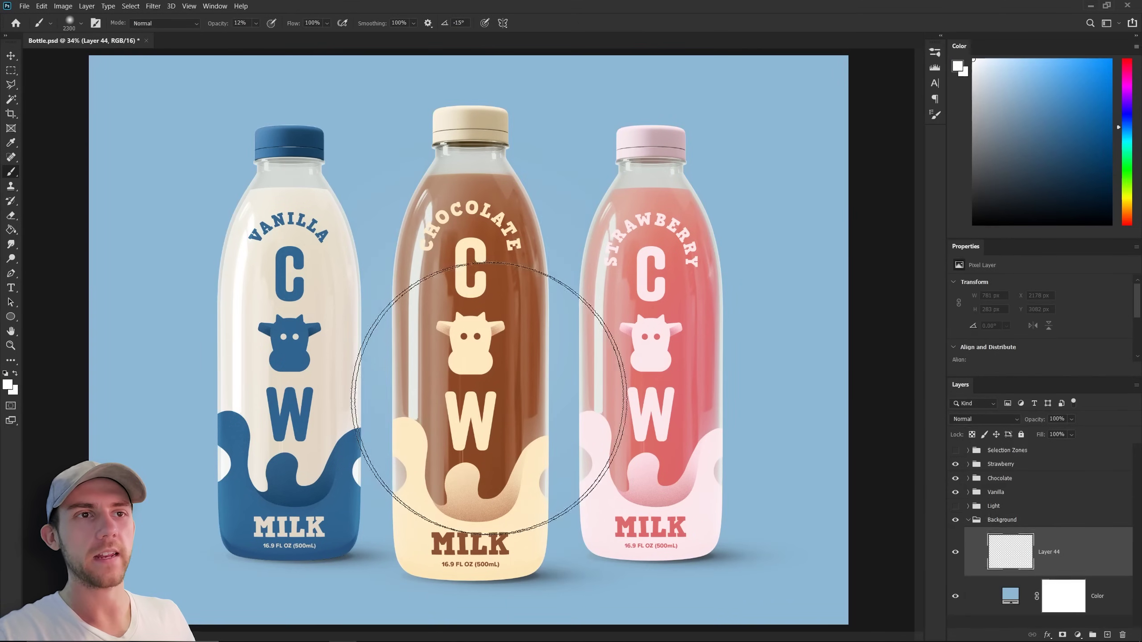
key(2)
key(9)
drag(472, 287, 459, 414)
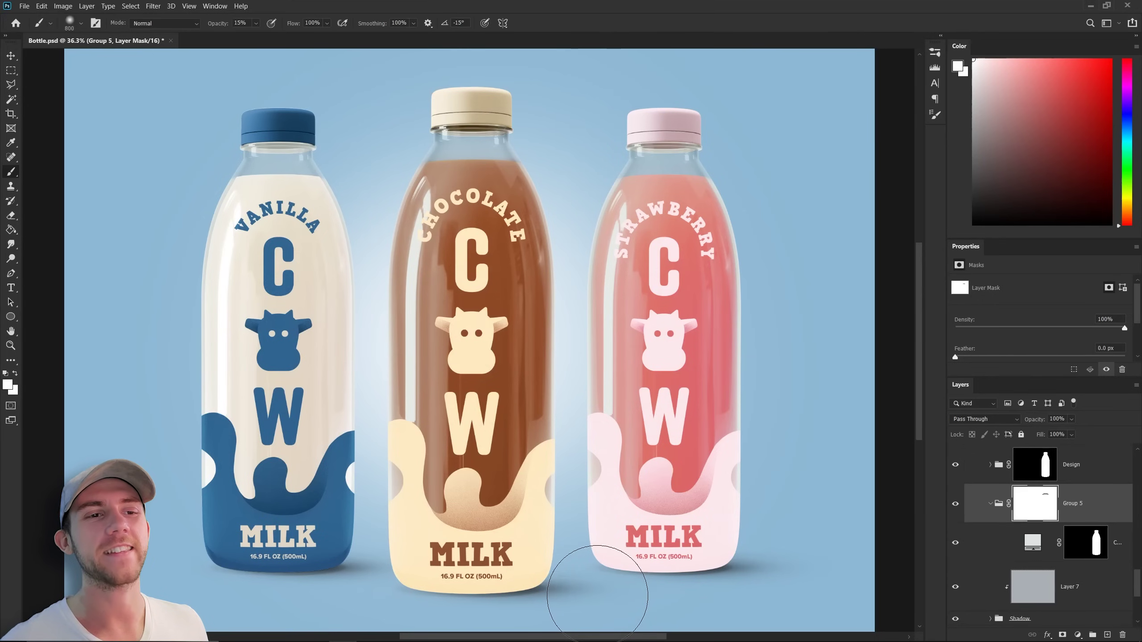
Shade the strawberry bottle's edge with soft pink strokes on a Multiply layer, using the brush at 23% opacity.
key(v)
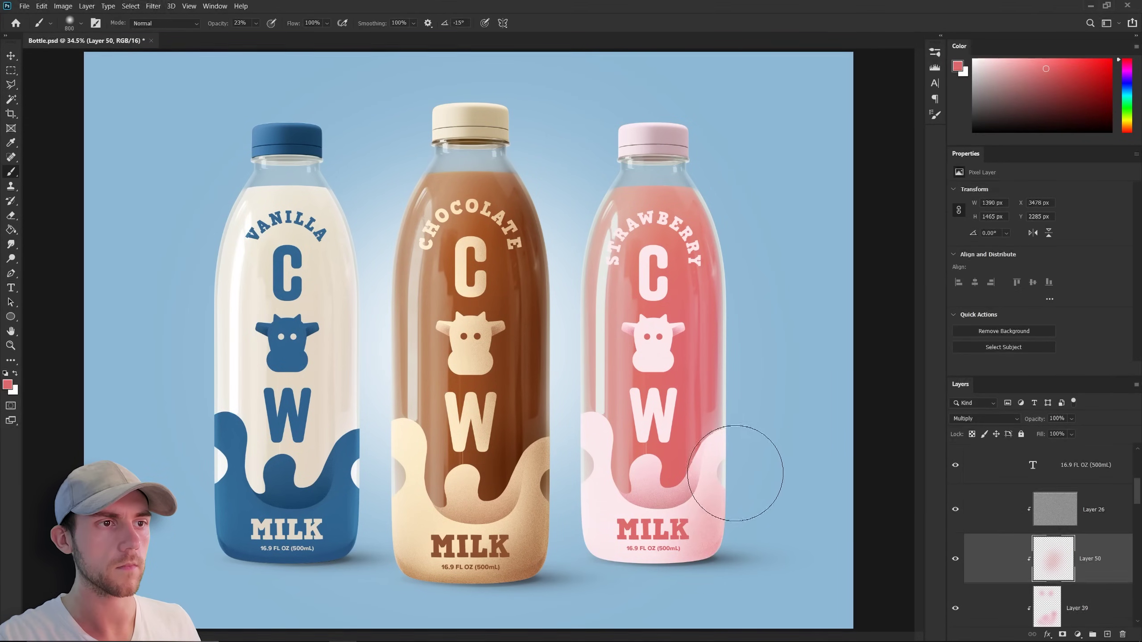
mouse_move(739, 472)
mouse_down()
mouse_move(577, 557)
mouse_move(666, 577)
mouse_move(590, 568)
mouse_move(734, 560)
mouse_move(727, 543)
mouse_move(716, 553)
mouse_move(731, 456)
mouse_up()
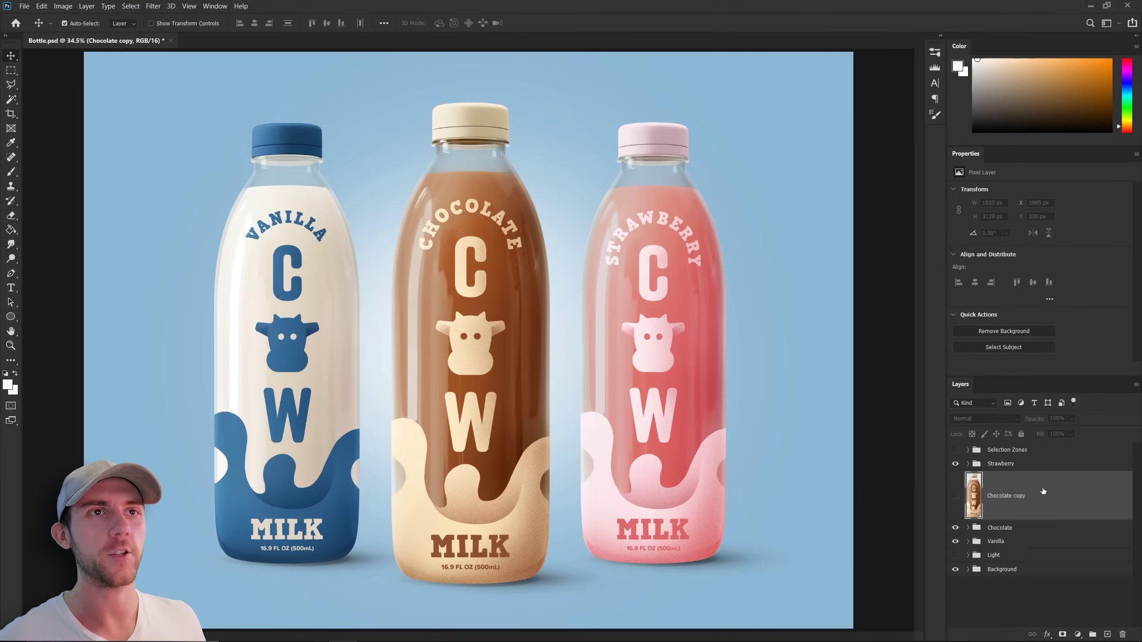
Show the Chocolate copy layer, flip it vertically and move it below the chocolate bottle as a reflection.
key(ctrl+comma)
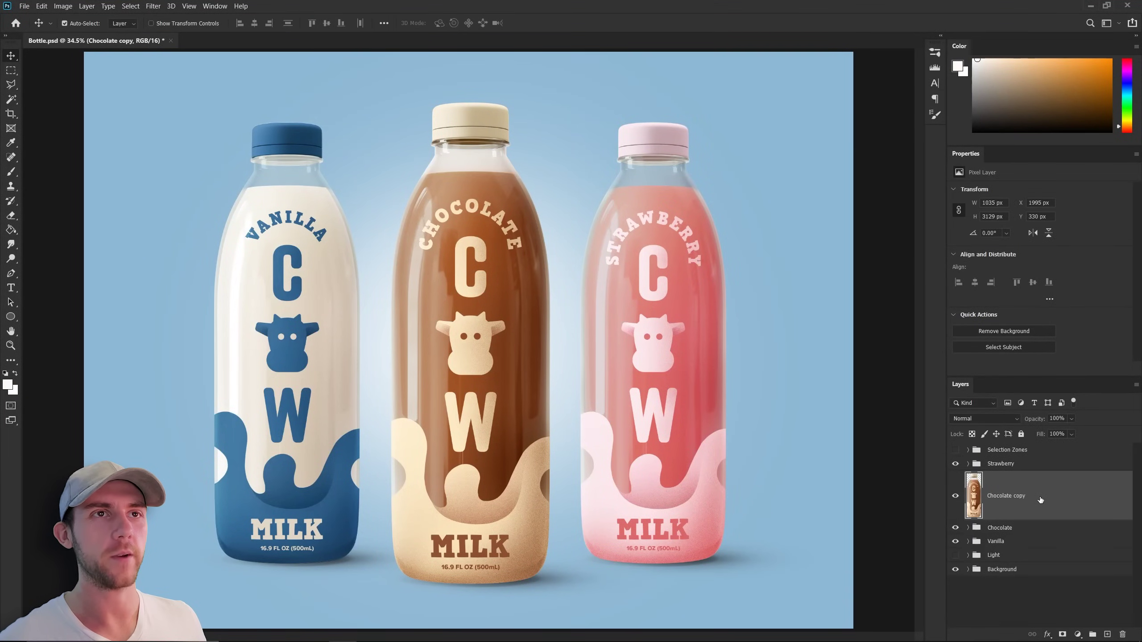
click(42, 6)
drag(536, 148, 536, 468)
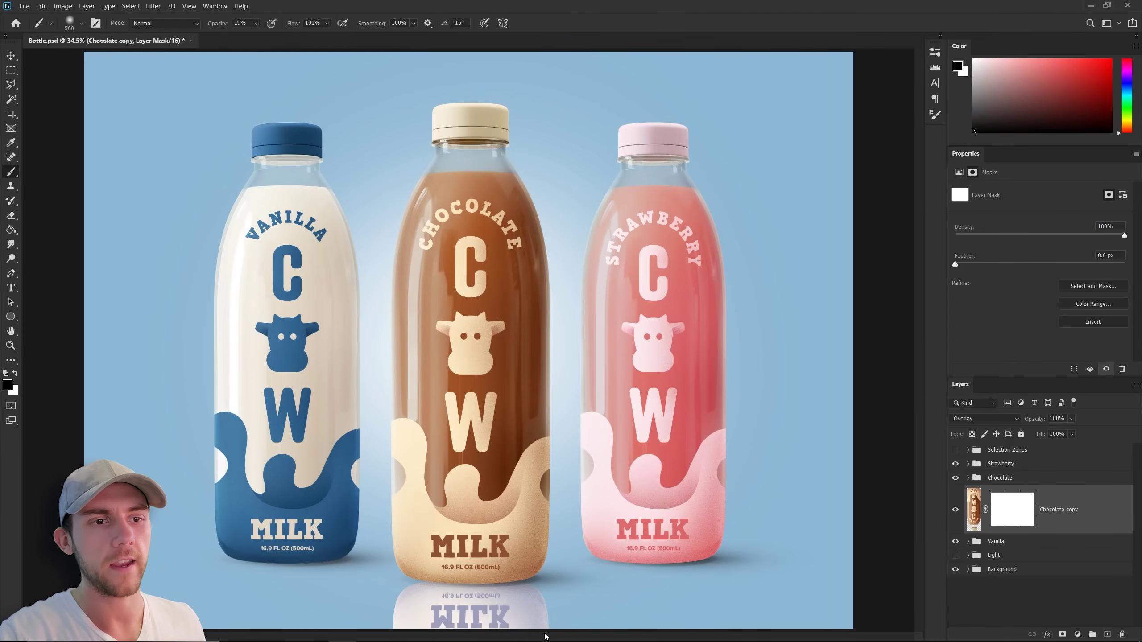
Fade the lower edges of the chocolate and strawberry reflections with soft black brush strokes on their layer masks.
mouse_move(546, 619)
mouse_down()
mouse_move(425, 620)
mouse_move(401, 631)
mouse_move(555, 621)
mouse_up()
key(x)
key(bracketleft)
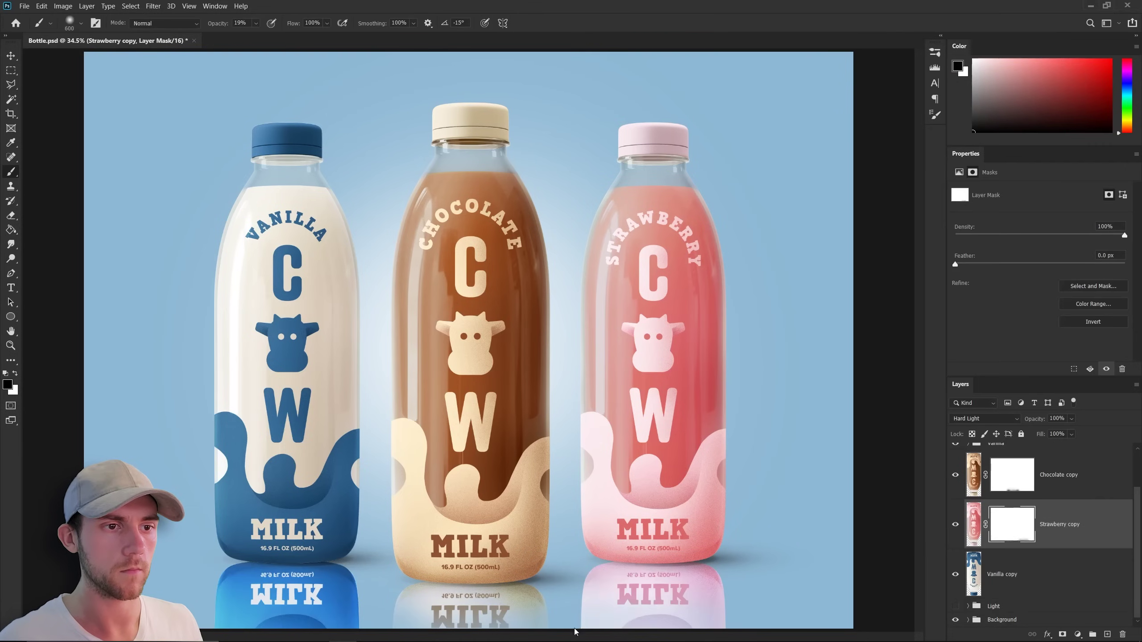
drag(575, 632, 702, 621)
Add a layer mask to the Vanilla copy reflection, fade it with a 29% opacity black brush, and soften the reflections with Field Blur.
click(1003, 574)
click(1062, 634)
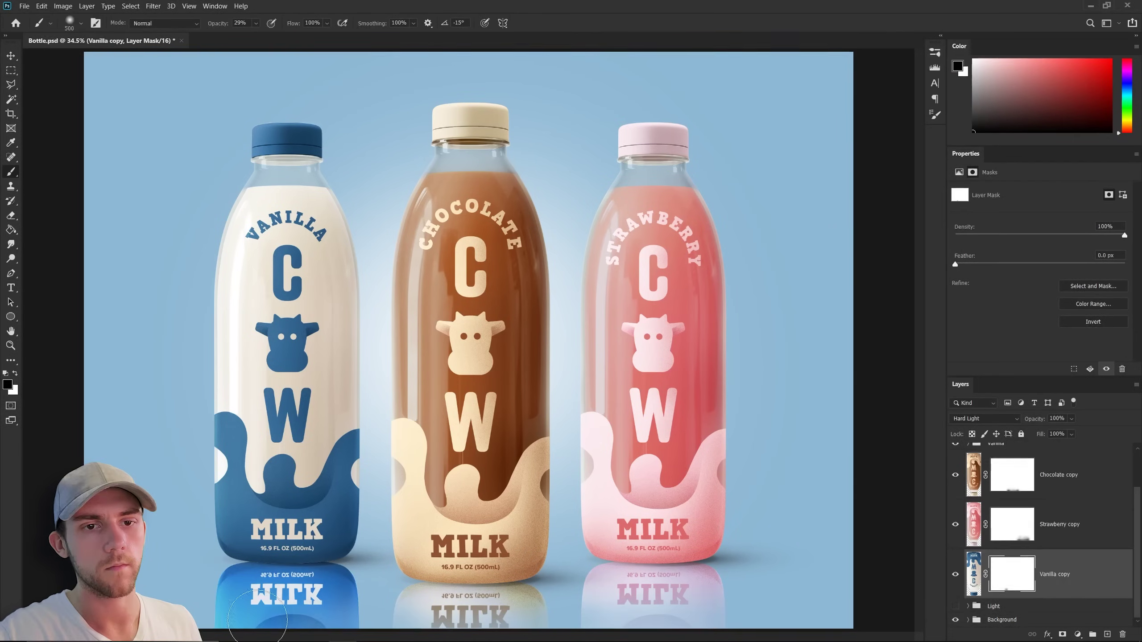
mouse_move(252, 598)
mouse_down()
mouse_move(352, 609)
mouse_move(341, 569)
mouse_move(269, 585)
mouse_up()
key(x)
key(v)
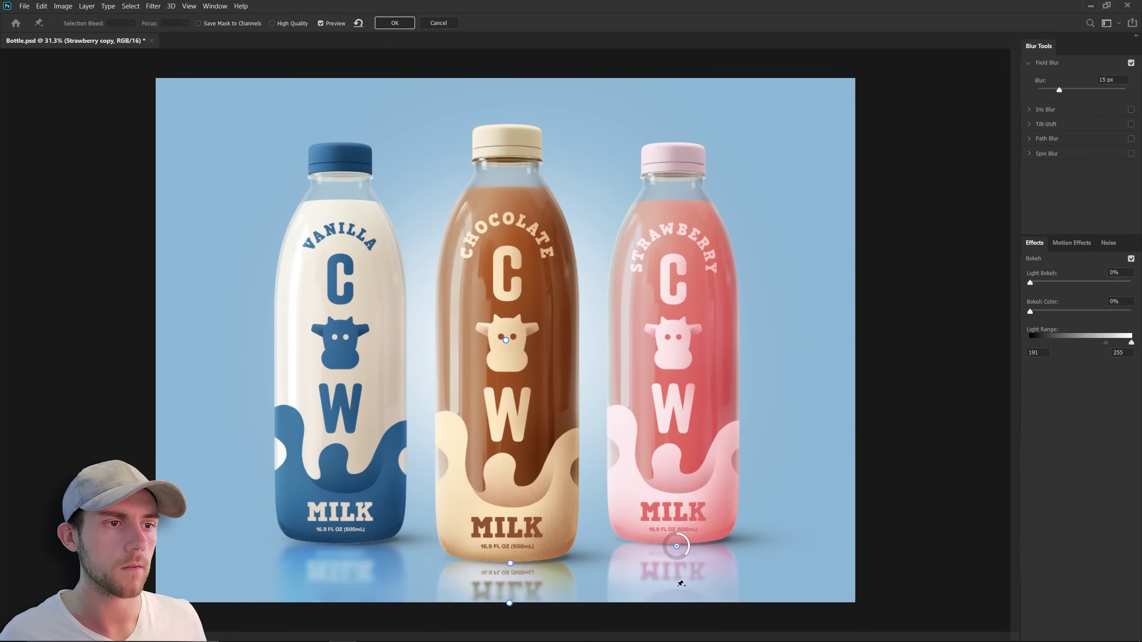
click(343, 545)
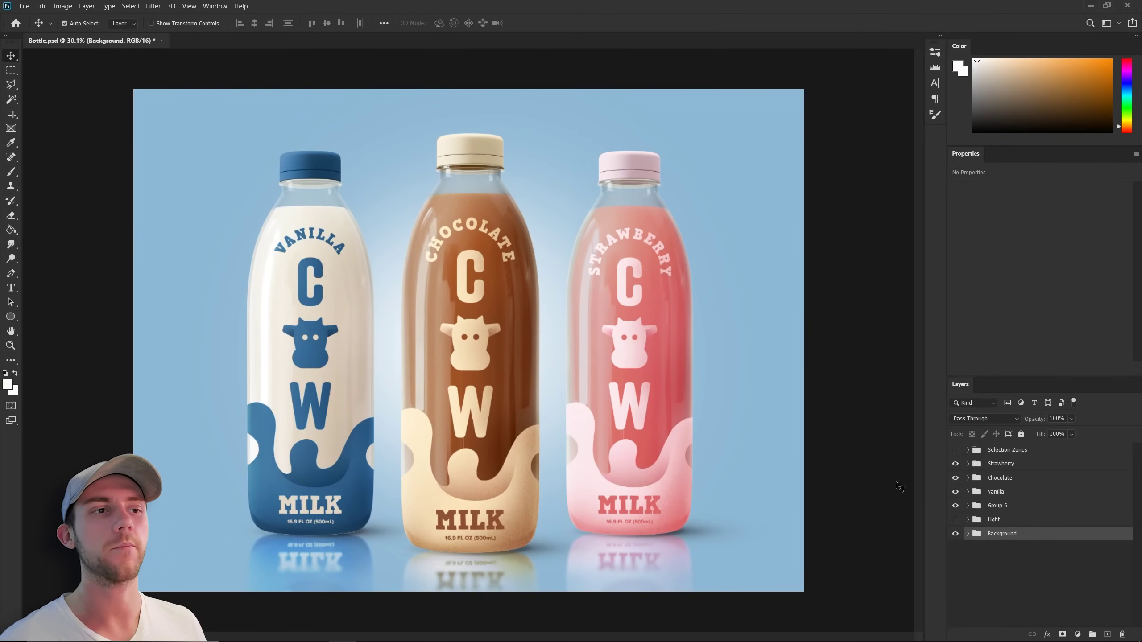
Place the grey studio backdrop AdobeStock_85419196 above the Background group, stretch it to fill the canvas height, and blend it with Color Burn.
drag(839, 496, 850, 446)
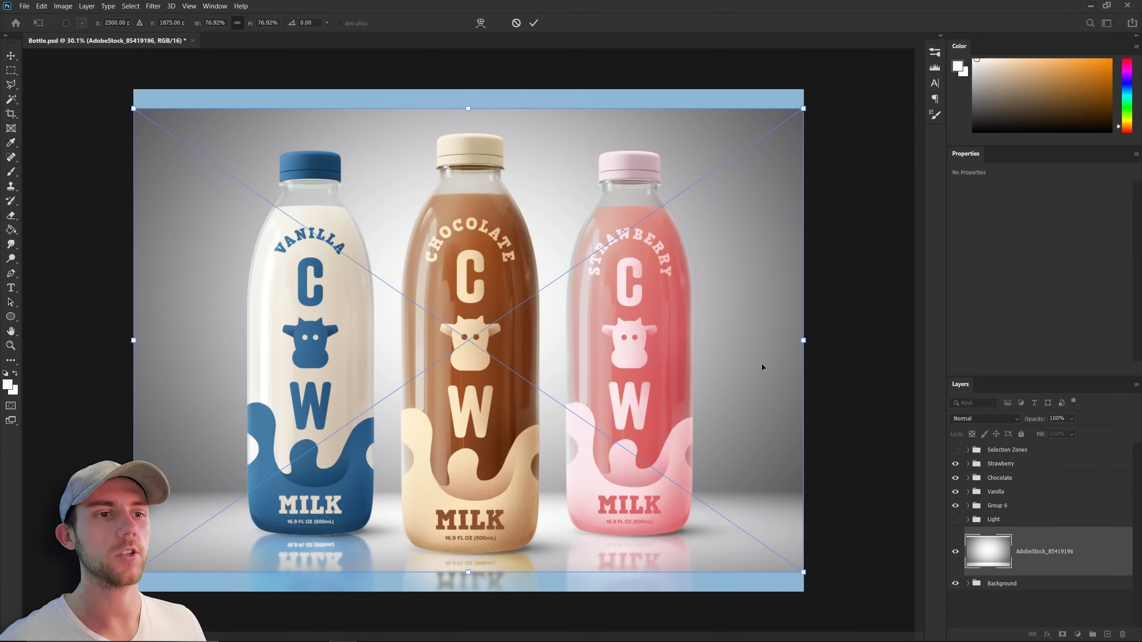
drag(468, 108, 468, 92)
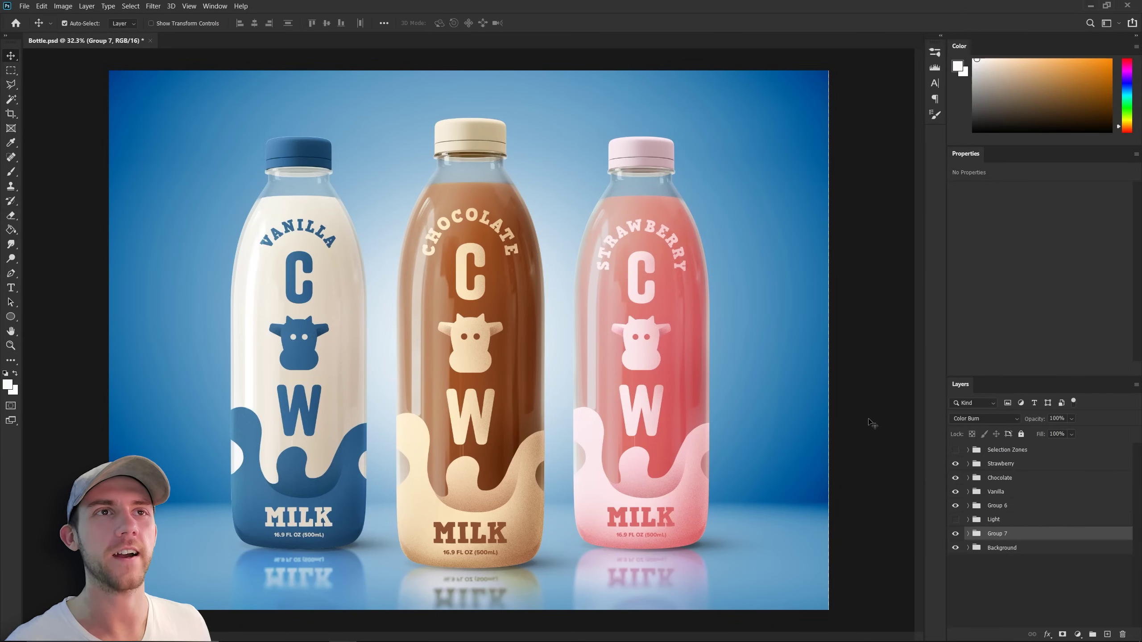
Change the canvas to a nearly square format and add the white Proxima Nova Extrabold headline "Have a cow." above the bottles.
click(57, 5)
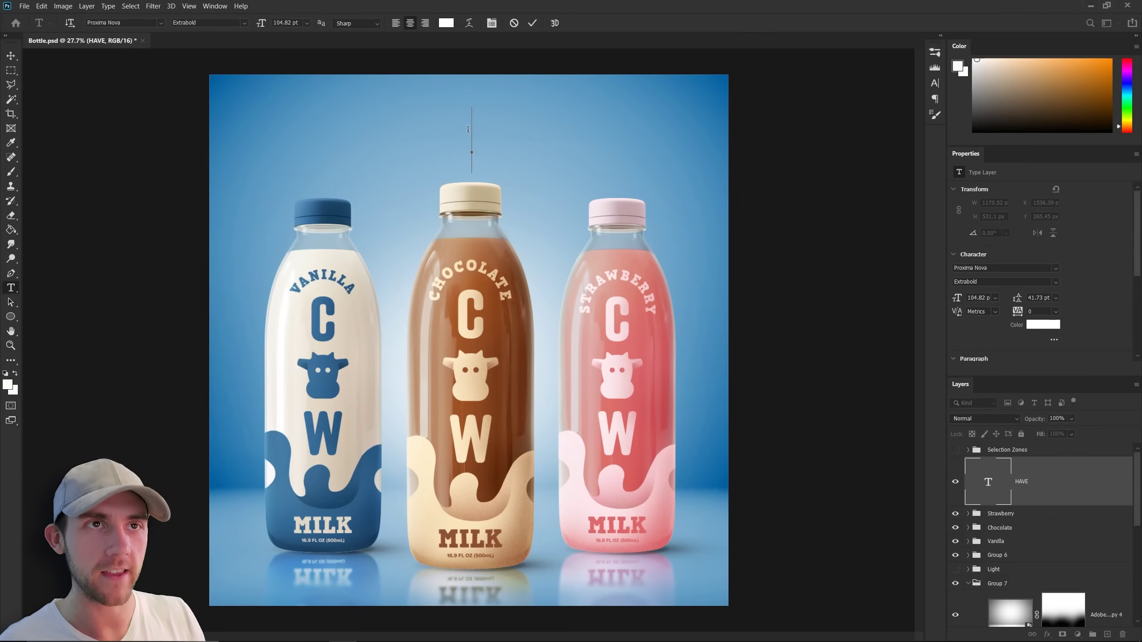
text(HAVE A COW.)
key(Escape)
key(v)
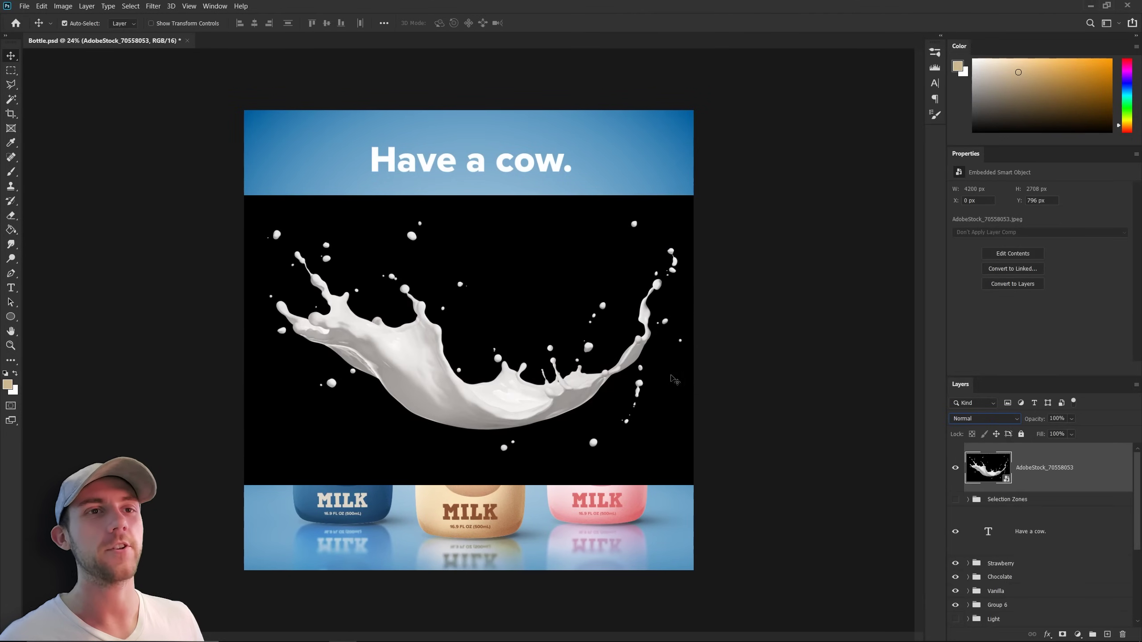
Set the milk splash image's blend mode to Screen and move its layer behind the bottles, below the Vanilla group.
click(985, 420)
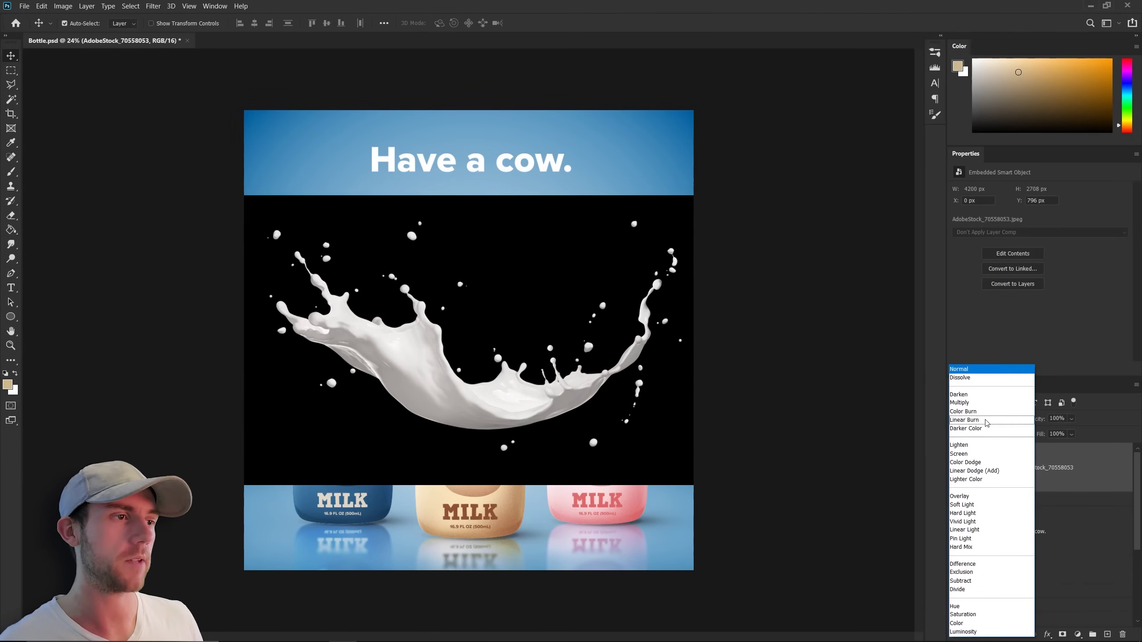
click(980, 448)
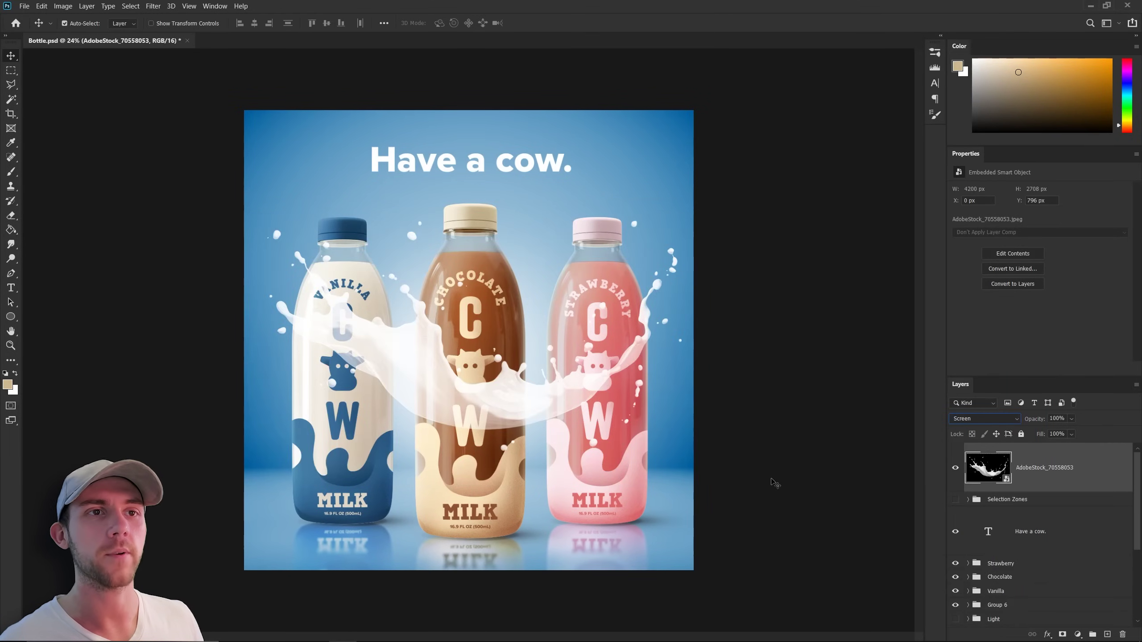
drag(1047, 468, 1043, 598)
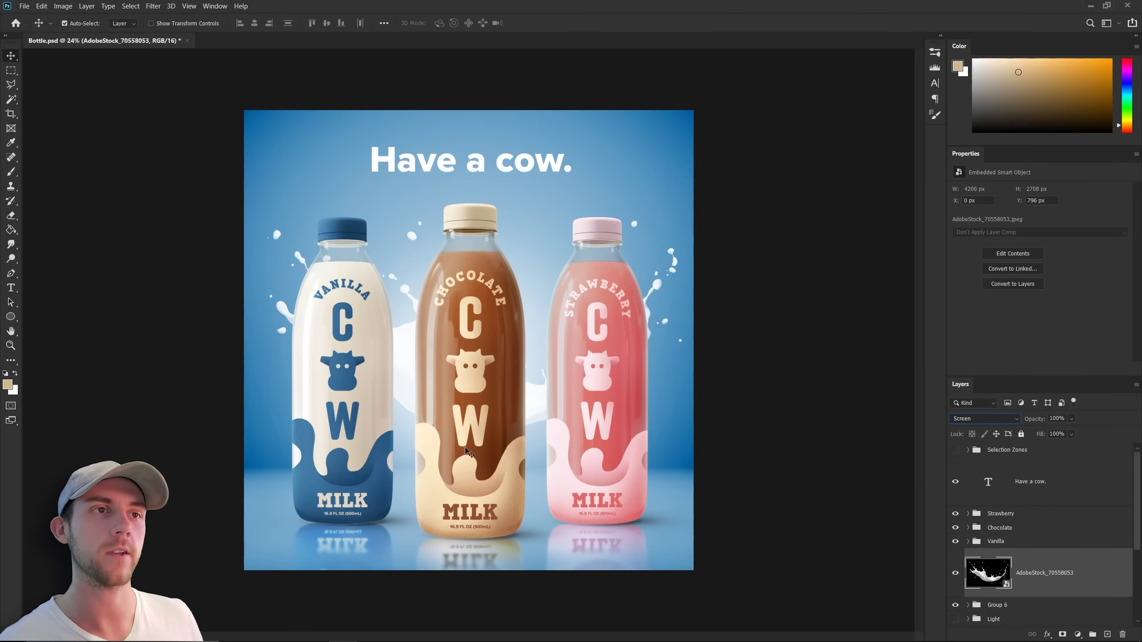
Rotate the milk splash about 11 degrees counterclockwise and reposition it lower behind the bottles.
key(ctrl+t)
drag(700, 350, 702, 349)
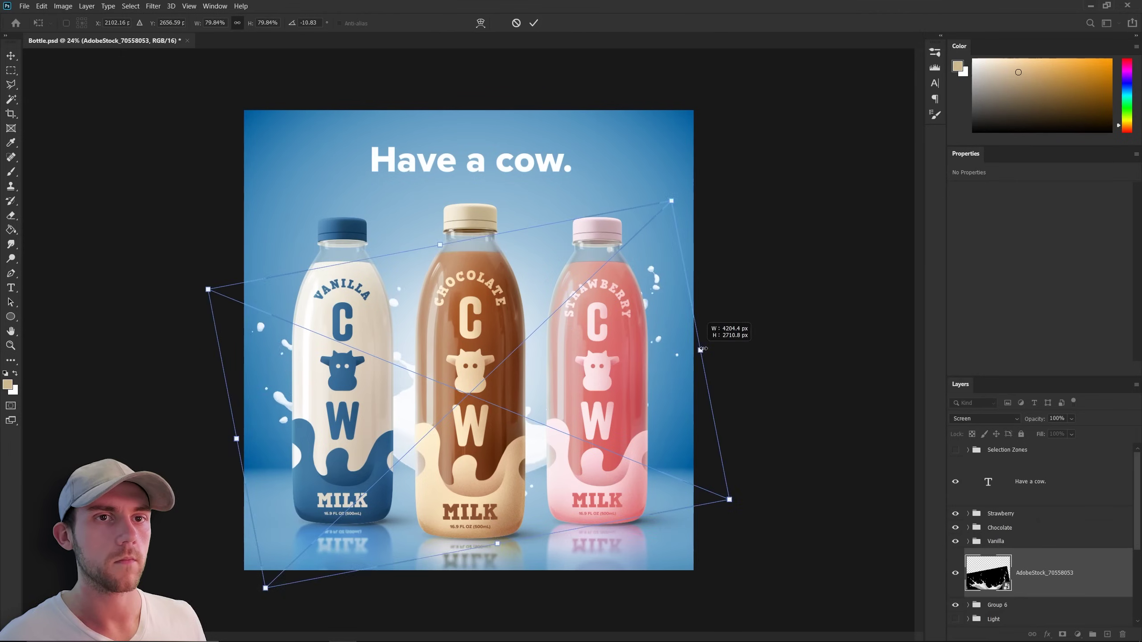